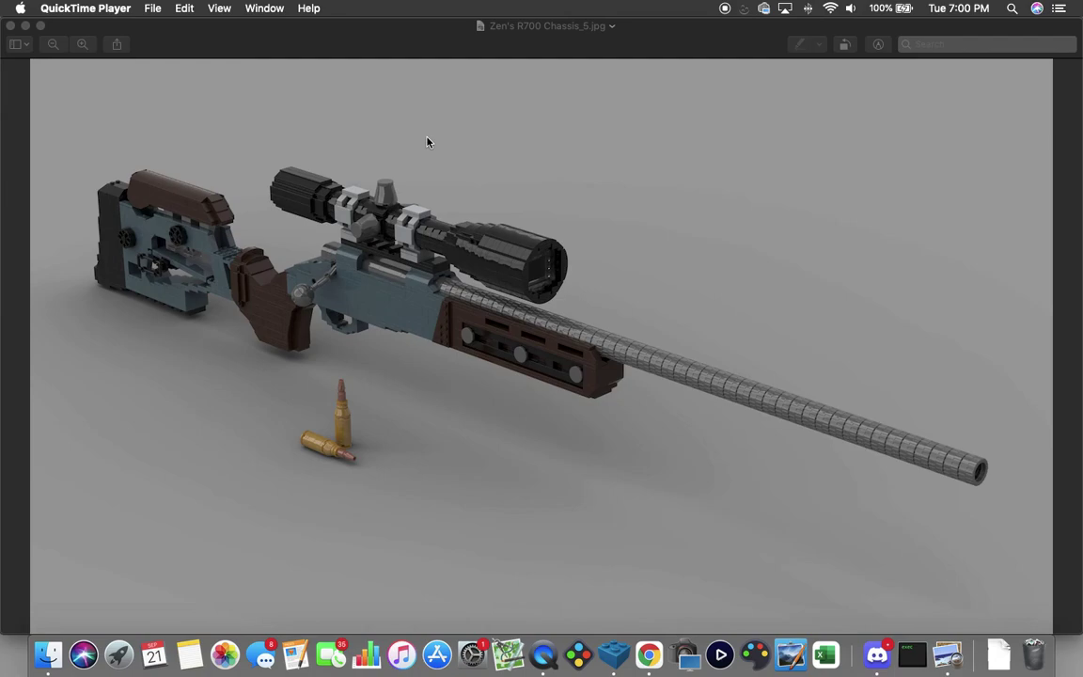
# - View the render Zen's R700 Chassis_6.jpg, and switch to the brick model in LEGO Digital Designer
pyautogui.click(427, 141)
pyautogui.press('Down')
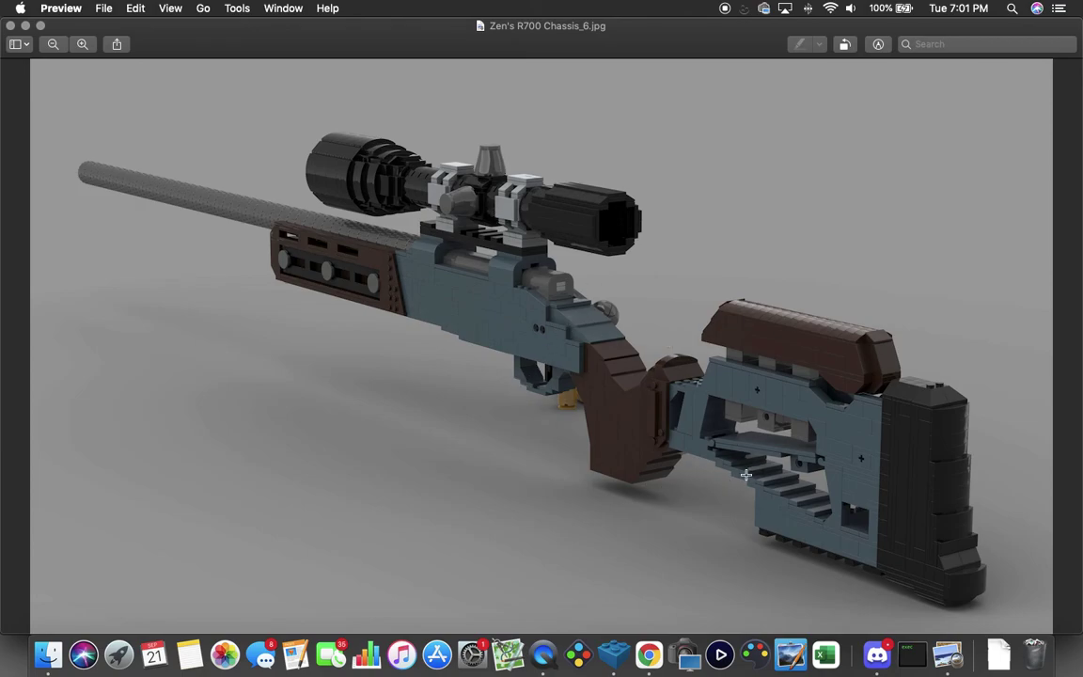
pyautogui.hotkey('ctrl', 'Left')
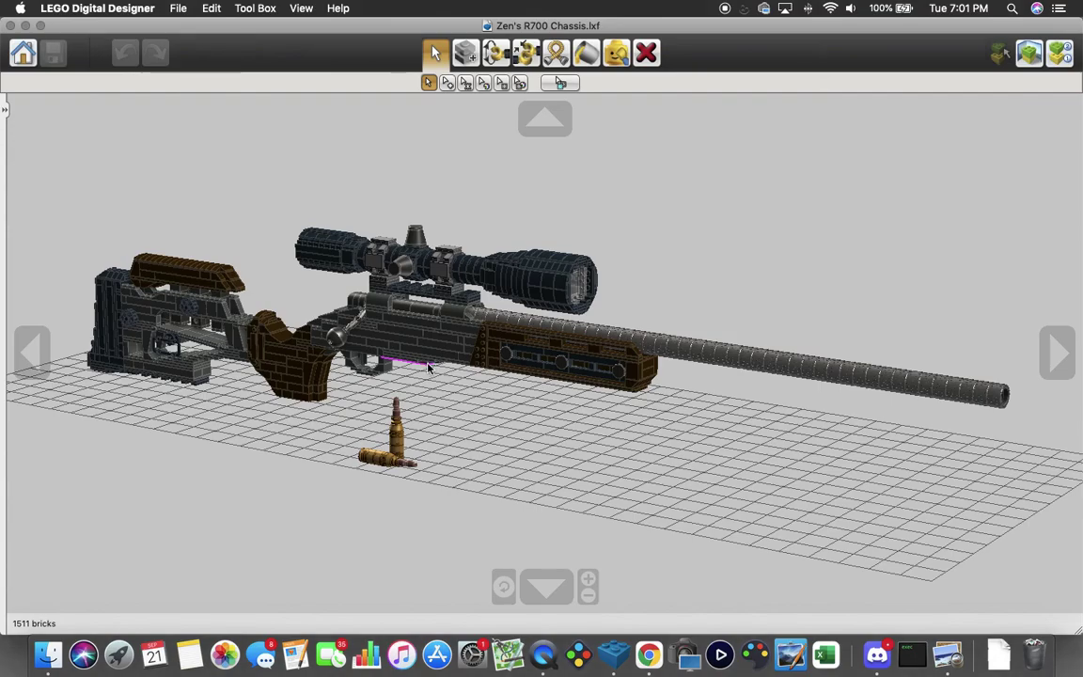
# - Examine the two brick-built cartridges beside the rifle up close, and return to the whole model
pyautogui.moveTo(427, 367); pyautogui.dragTo(611, 371)
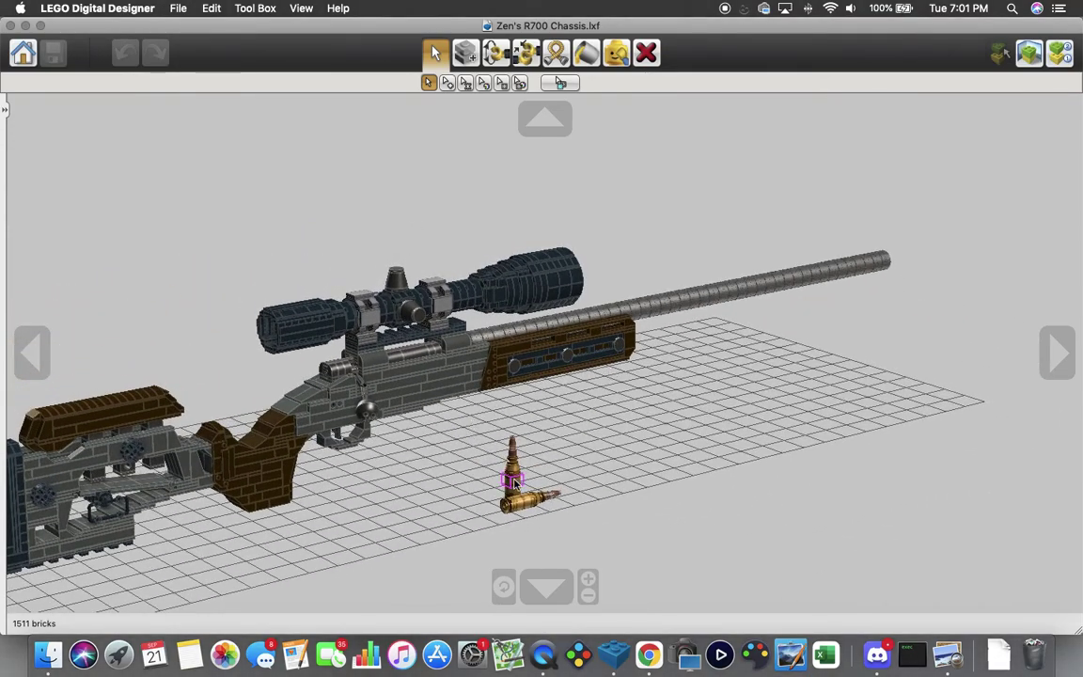
pyautogui.scroll(10, 515, 484)
pyautogui.moveTo(516, 483); pyautogui.dragTo(343, 478)
pyautogui.scroll(-6, 348, 475)
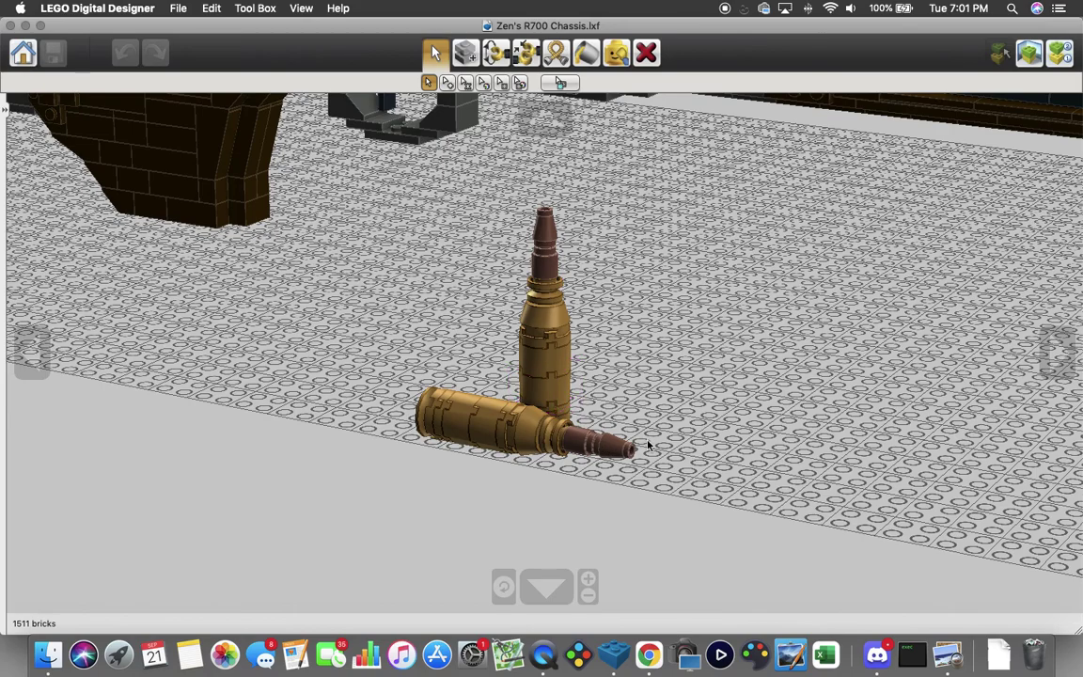
pyautogui.scroll(-4, 648, 443)
pyautogui.scroll(-6, 564, 559)
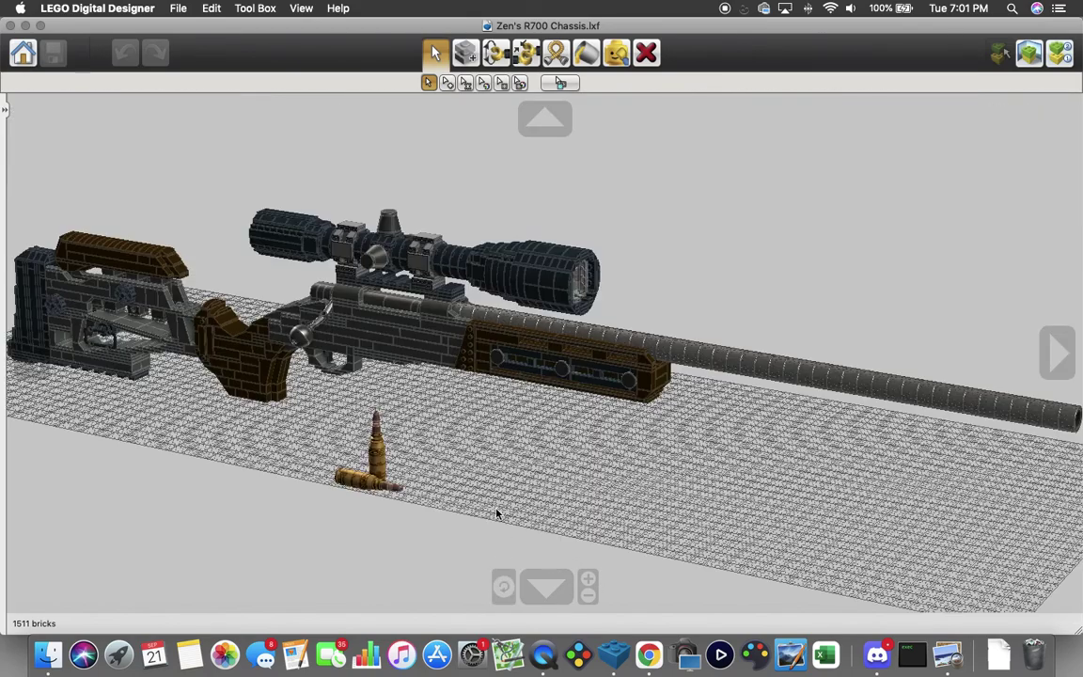
pyautogui.moveTo(496, 510); pyautogui.dragTo(487, 501)
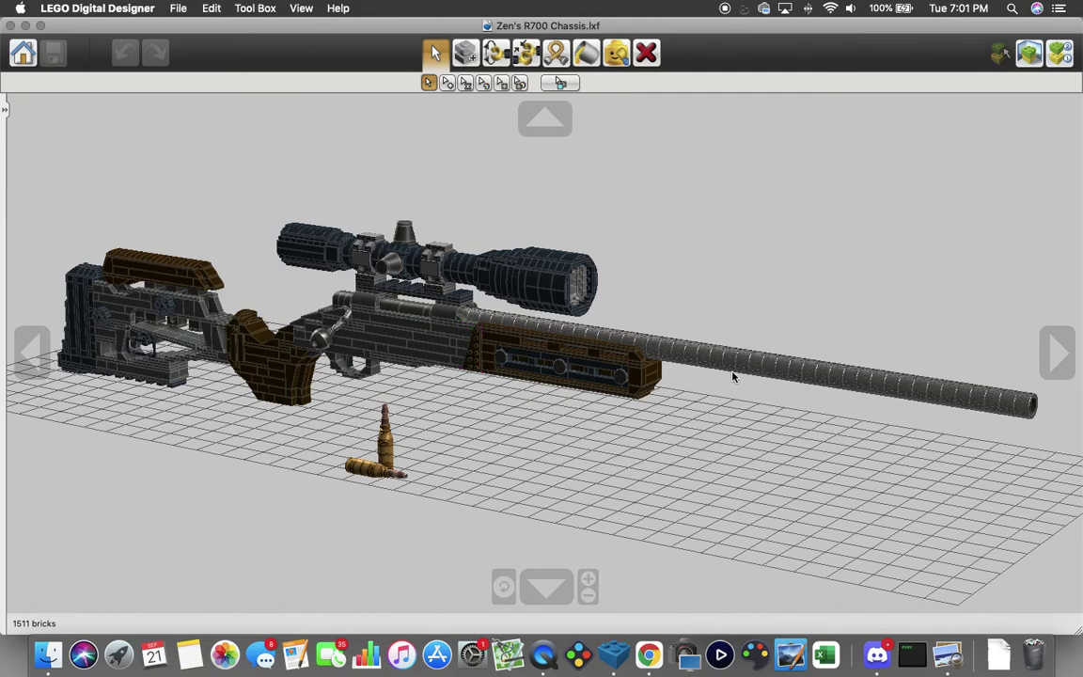
# - Examine the barrel and muzzle from the front, and view the whole rifle in side profile
pyautogui.moveTo(810, 369); pyautogui.dragTo(696, 365)
pyautogui.scroll(5, 696, 365)
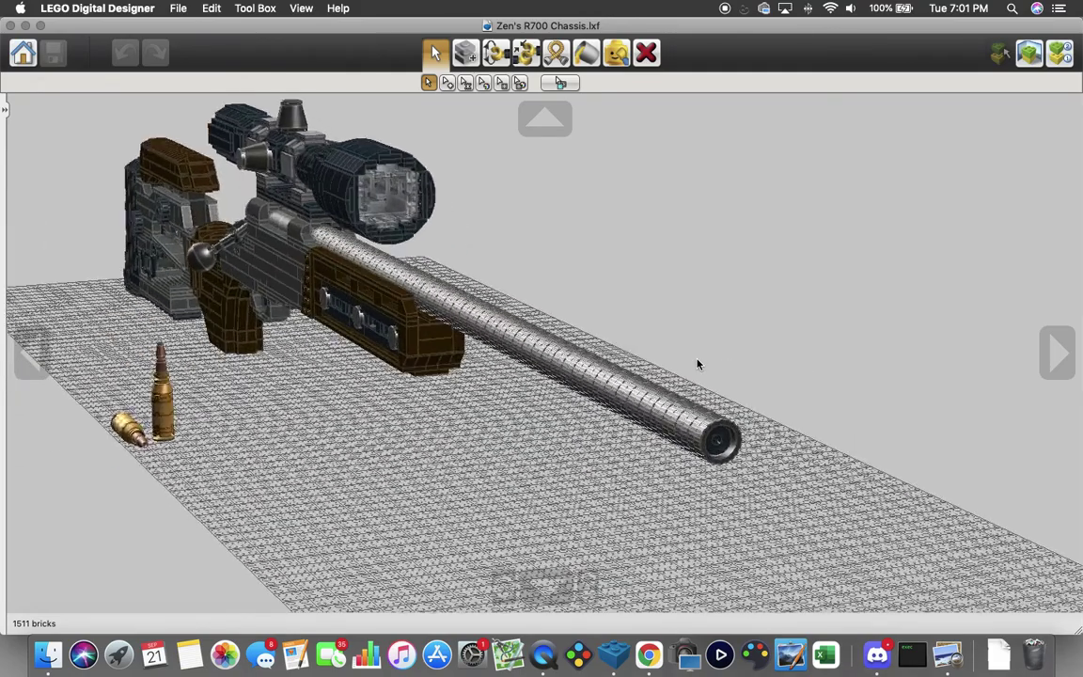
pyautogui.scroll(5, 697, 363)
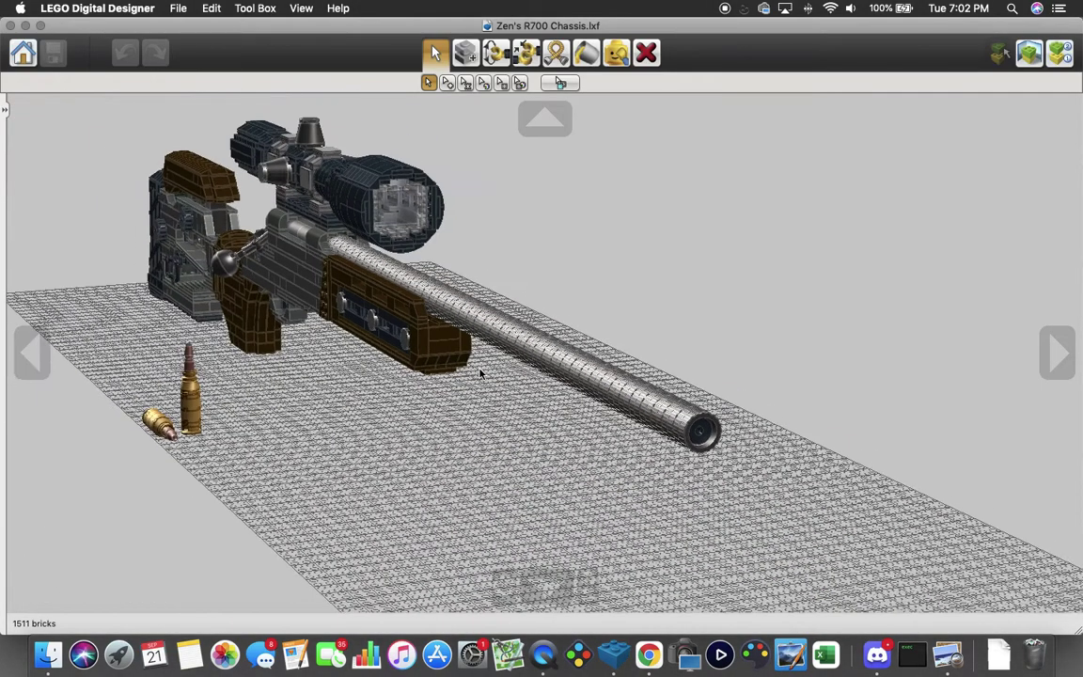
pyautogui.scroll(-1, 480, 369)
pyautogui.moveTo(481, 371); pyautogui.dragTo(519, 382)
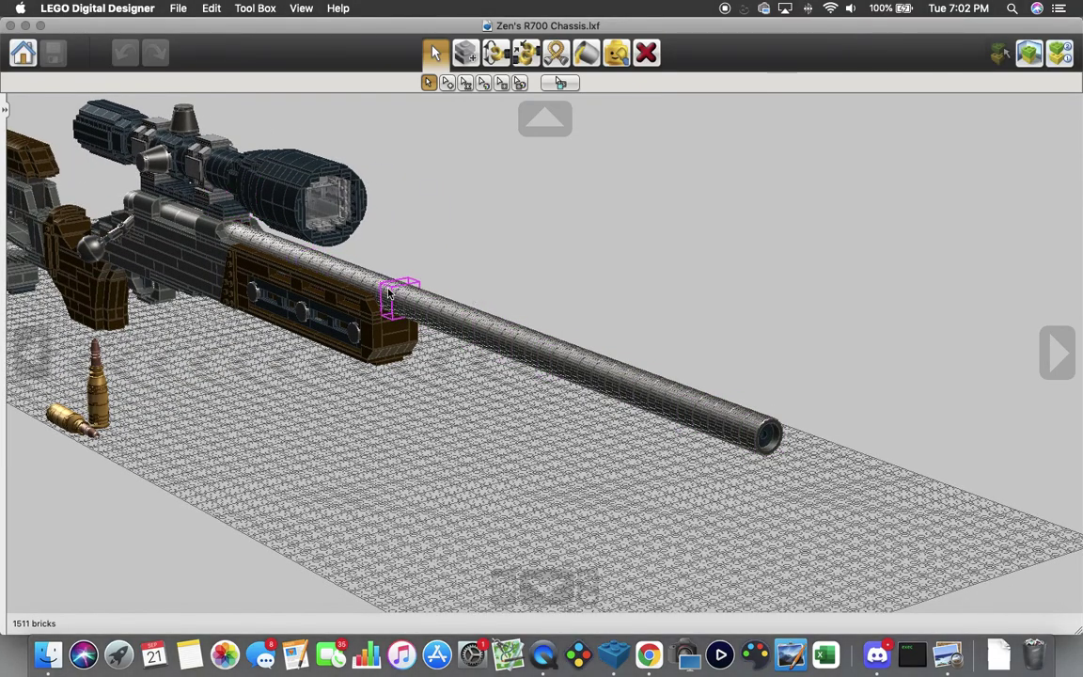
pyautogui.rightClick(311, 317)
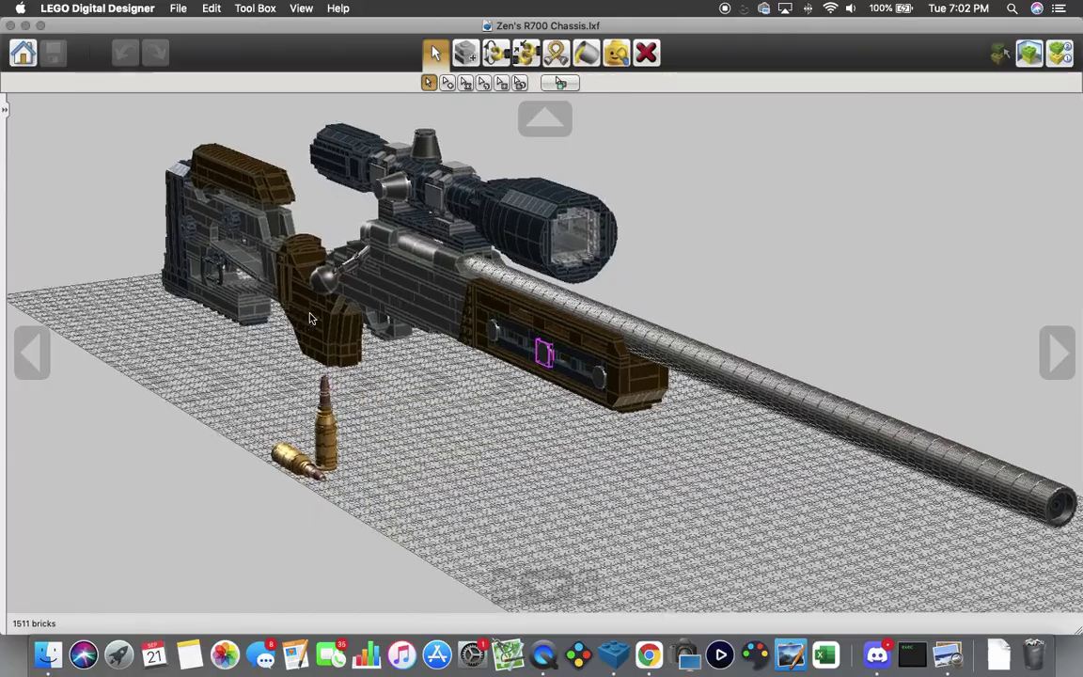
pyautogui.scroll(4, 310, 318)
pyautogui.scroll(-3, 310, 318)
pyautogui.moveTo(310, 318); pyautogui.dragTo(439, 322)
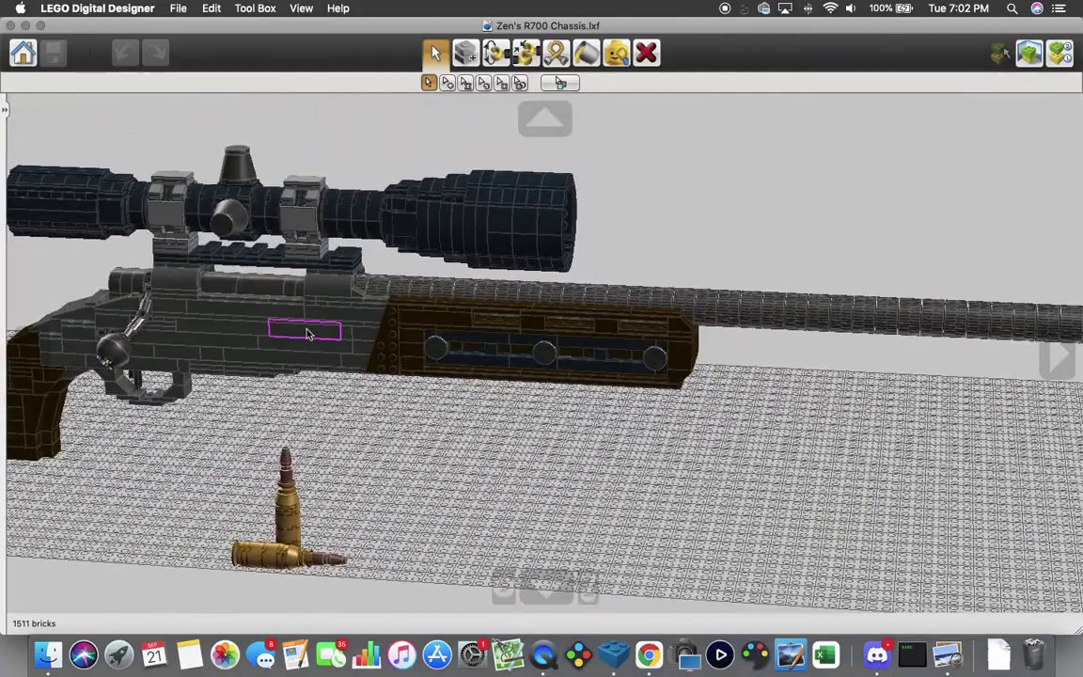
pyautogui.scroll(-2, 258, 322)
pyautogui.scroll(-2, 188, 411)
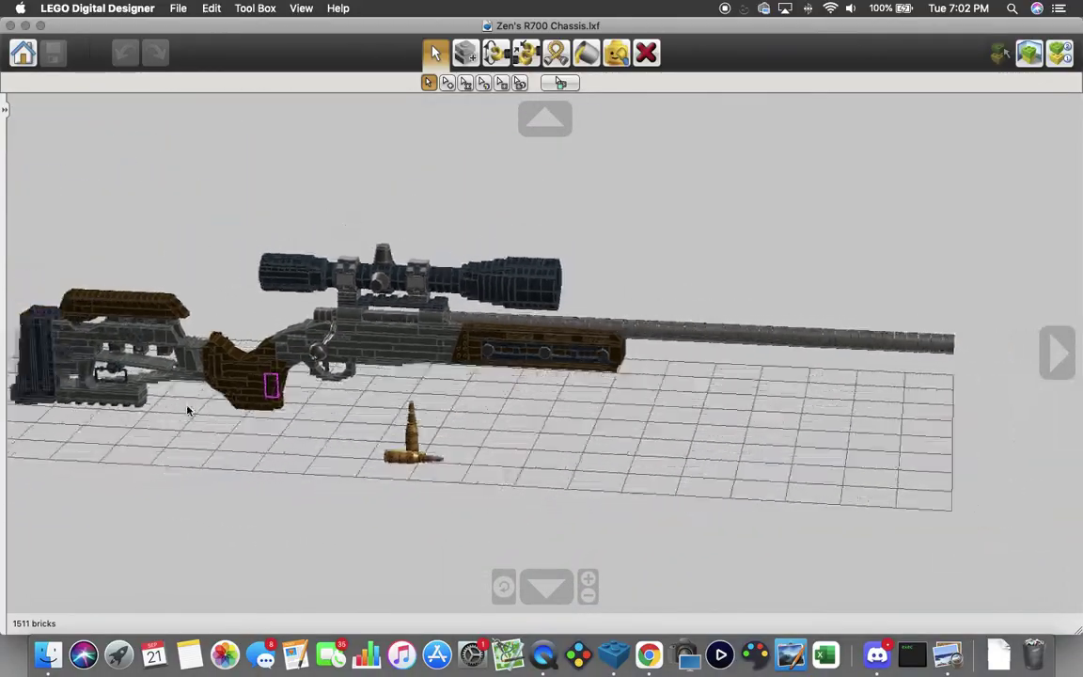
pyautogui.scroll(-2, 188, 411)
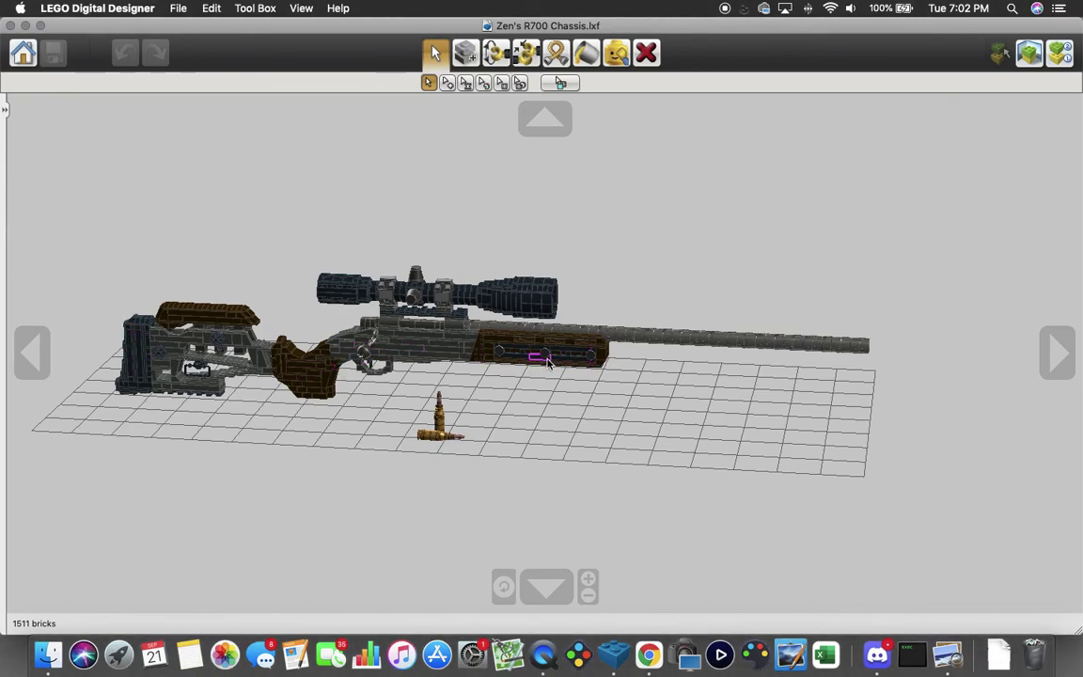
# - Examine the dark brown handguard's slots, round studs and inset rail from both sides of the rifle
pyautogui.scroll(10, 548, 362)
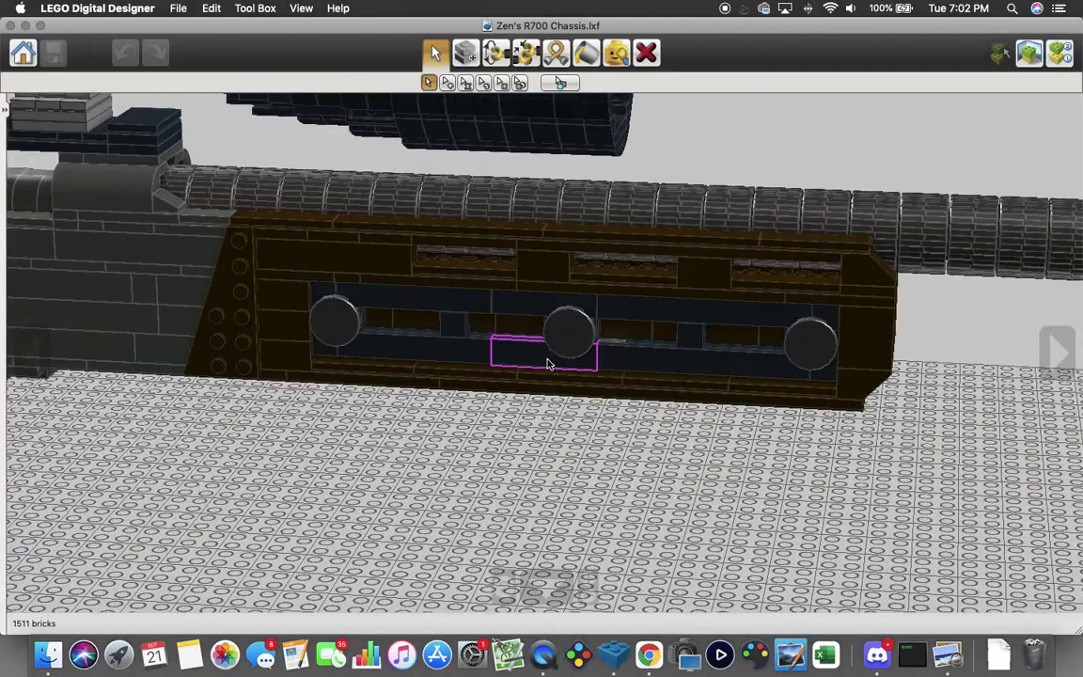
pyautogui.moveTo(547, 358); pyautogui.dragTo(495, 338)
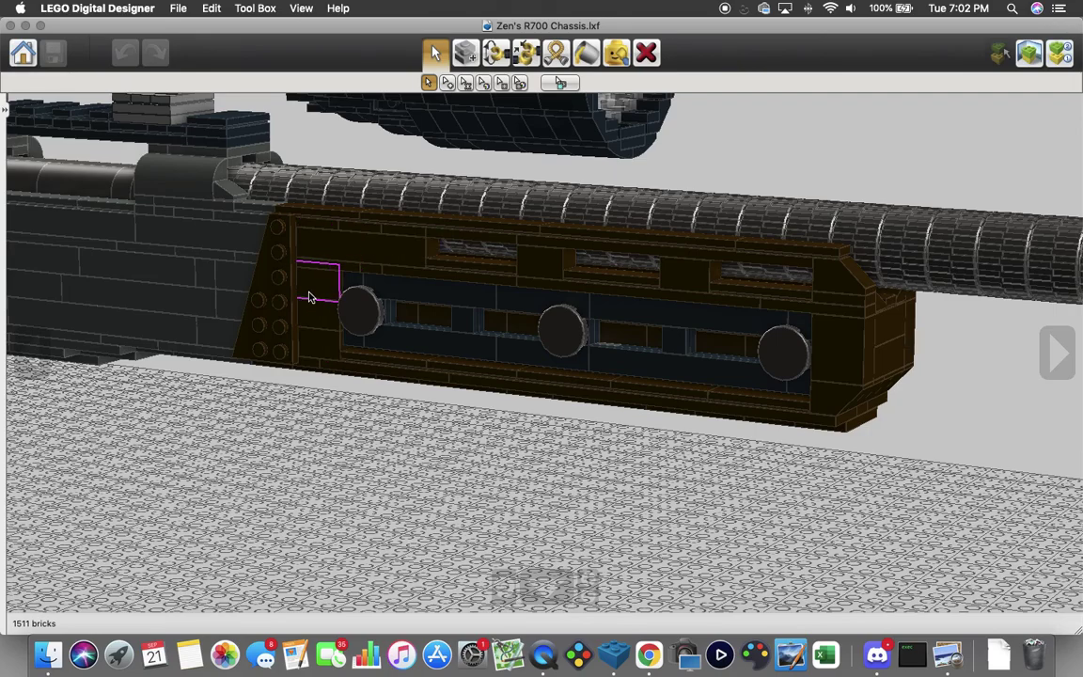
pyautogui.scroll(-12, 309, 297)
pyautogui.scroll(3, 334, 450)
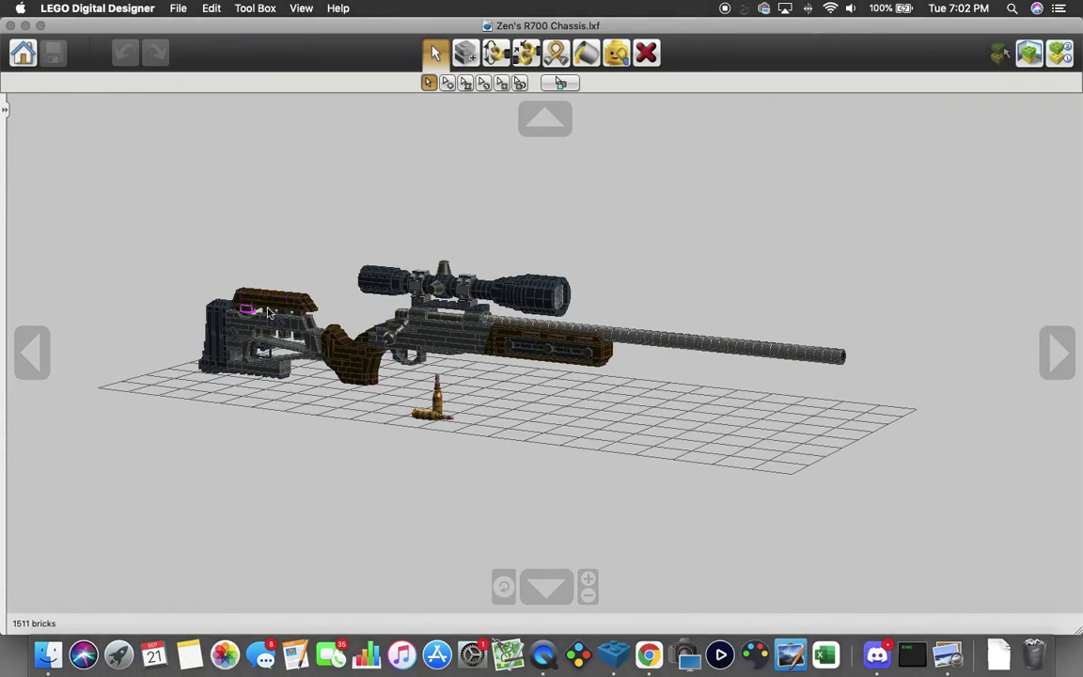
pyautogui.scroll(15, 524, 331)
pyautogui.scroll(-8, 524, 331)
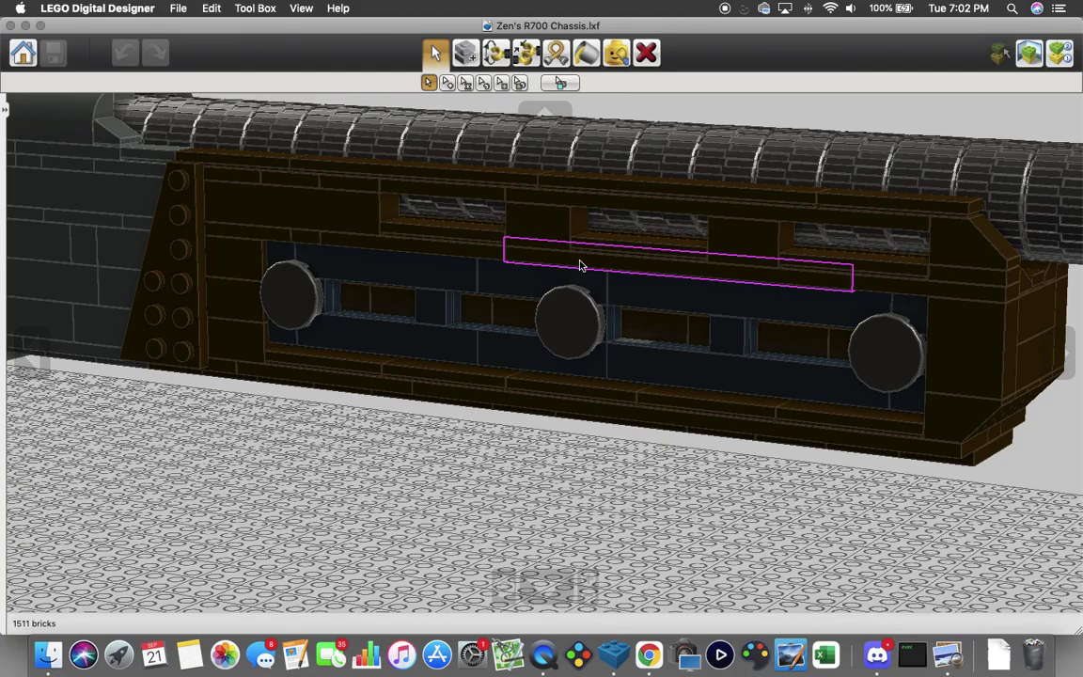
pyautogui.moveTo(576, 317); pyautogui.dragTo(574, 306)
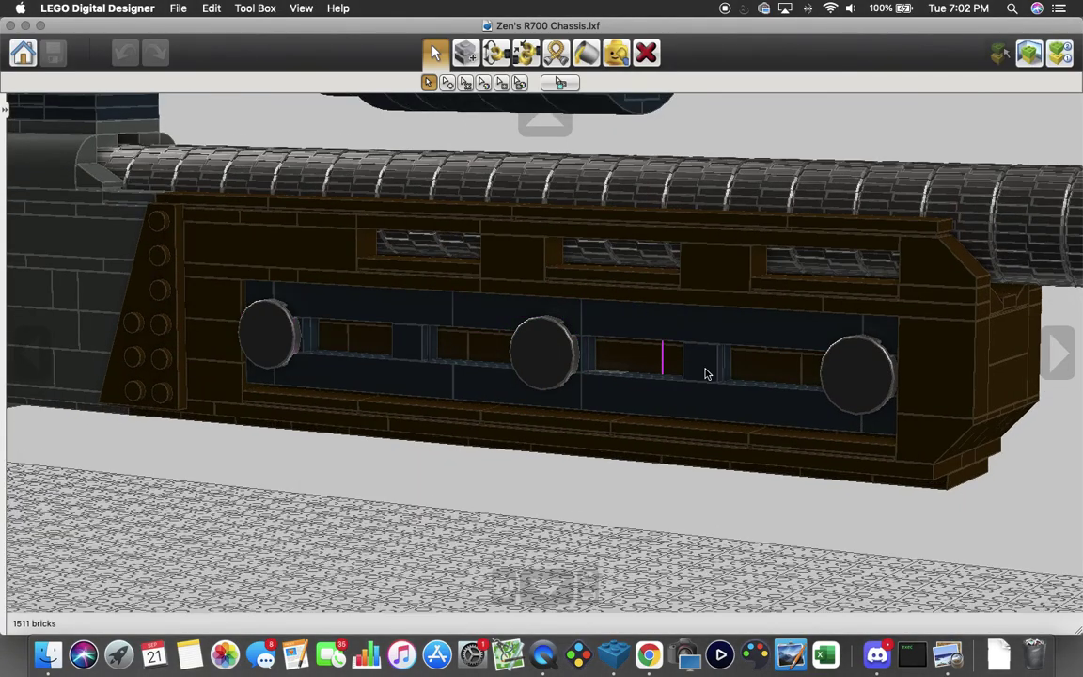
pyautogui.moveTo(829, 448); pyautogui.dragTo(520, 462)
pyautogui.click(793, 447)
pyautogui.scroll(-3, 536, 443)
pyautogui.scroll(-5, 535, 442)
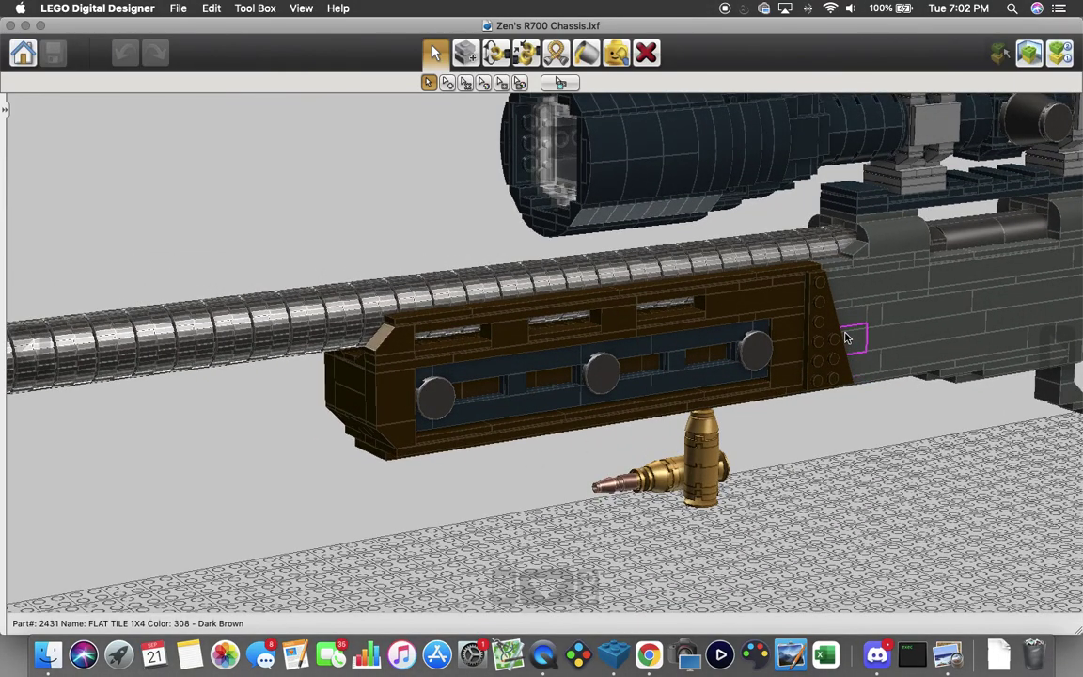
# - Examine the receiver from both sides, including the bolt, the bolt handle and the slope behind the bolt
pyautogui.moveTo(846, 332); pyautogui.dragTo(515, 330)
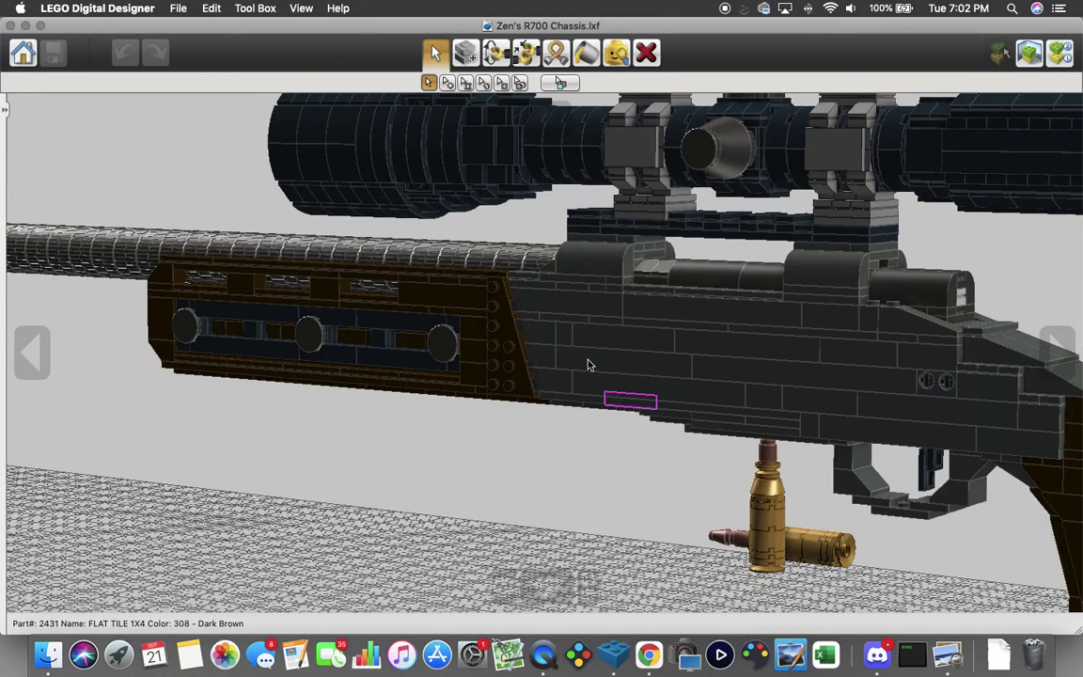
pyautogui.moveTo(644, 432); pyautogui.dragTo(782, 520)
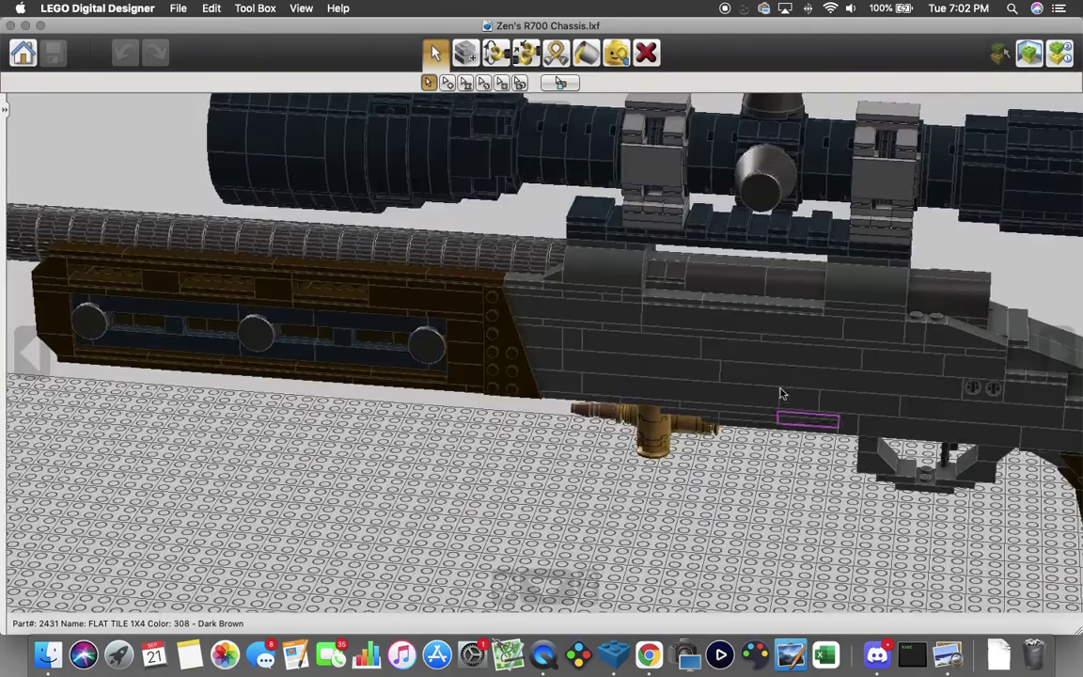
pyautogui.rightClick(795, 303)
pyautogui.moveTo(796, 297); pyautogui.dragTo(674, 287)
pyautogui.scroll(3, 674, 287)
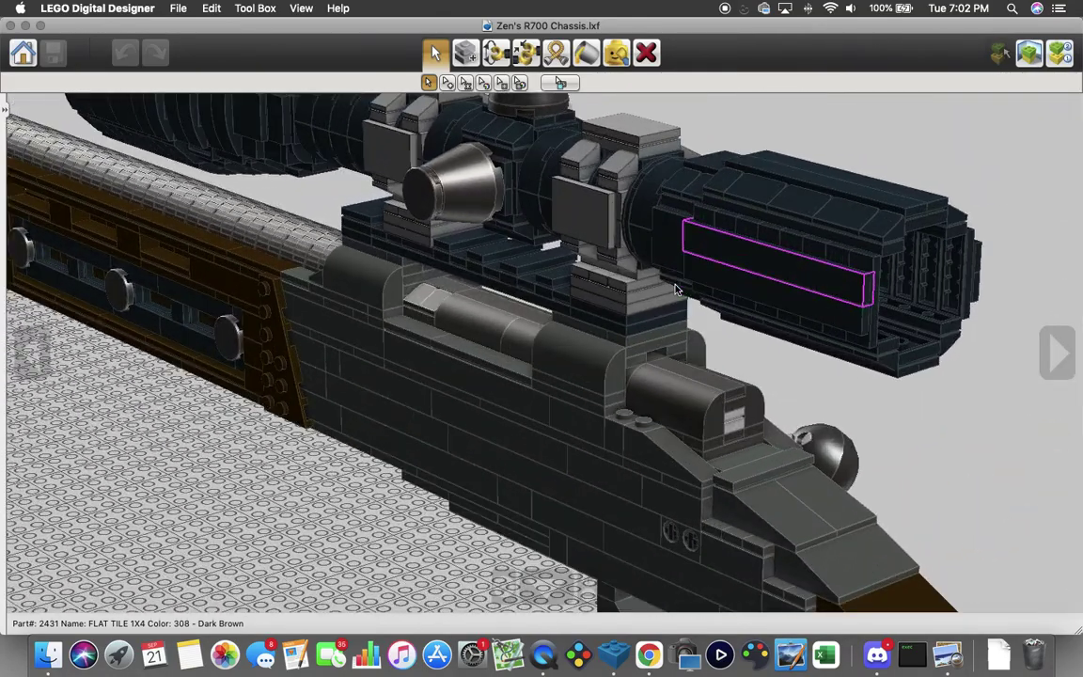
pyautogui.moveTo(710, 411); pyautogui.dragTo(513, 399)
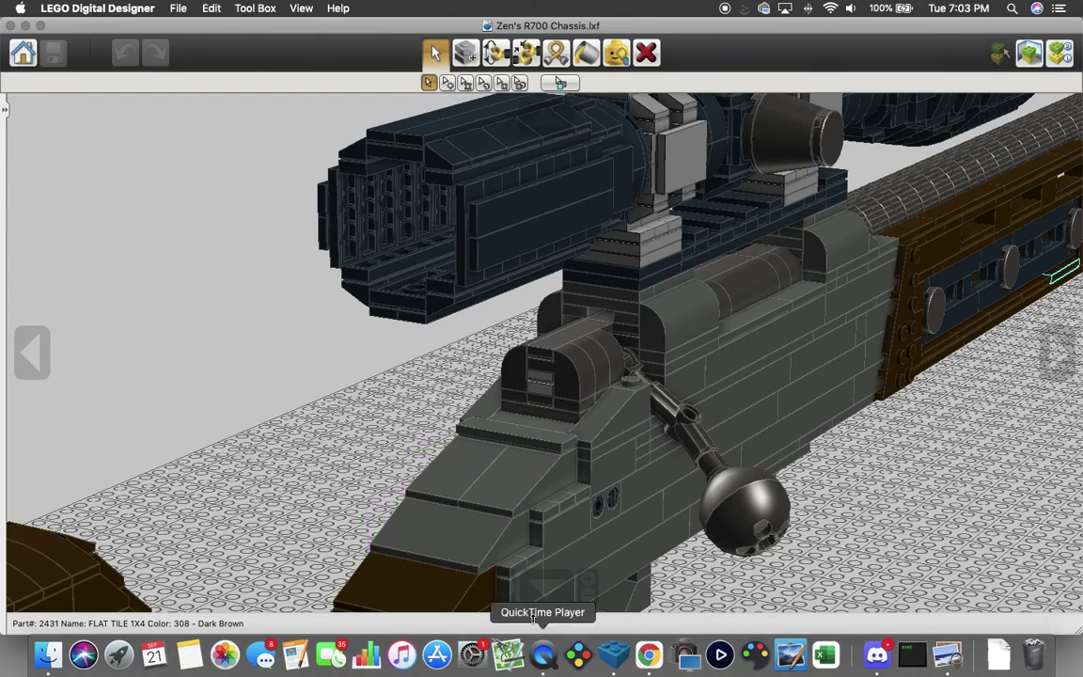
pyautogui.moveTo(570, 500); pyautogui.dragTo(422, 511)
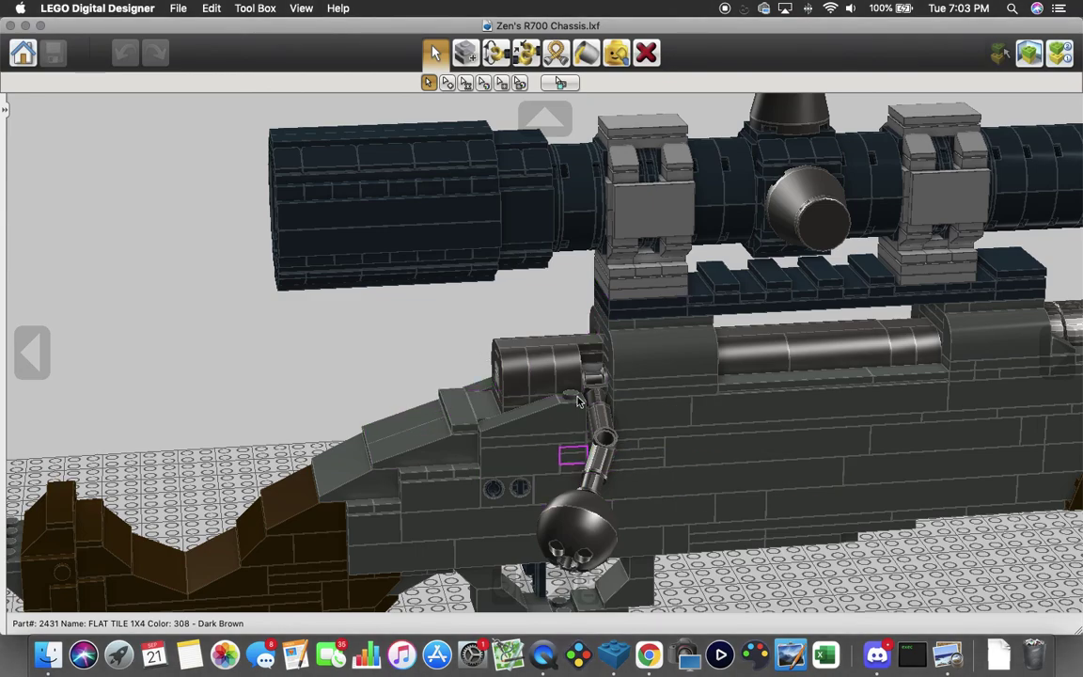
pyautogui.moveTo(388, 425); pyautogui.dragTo(456, 425)
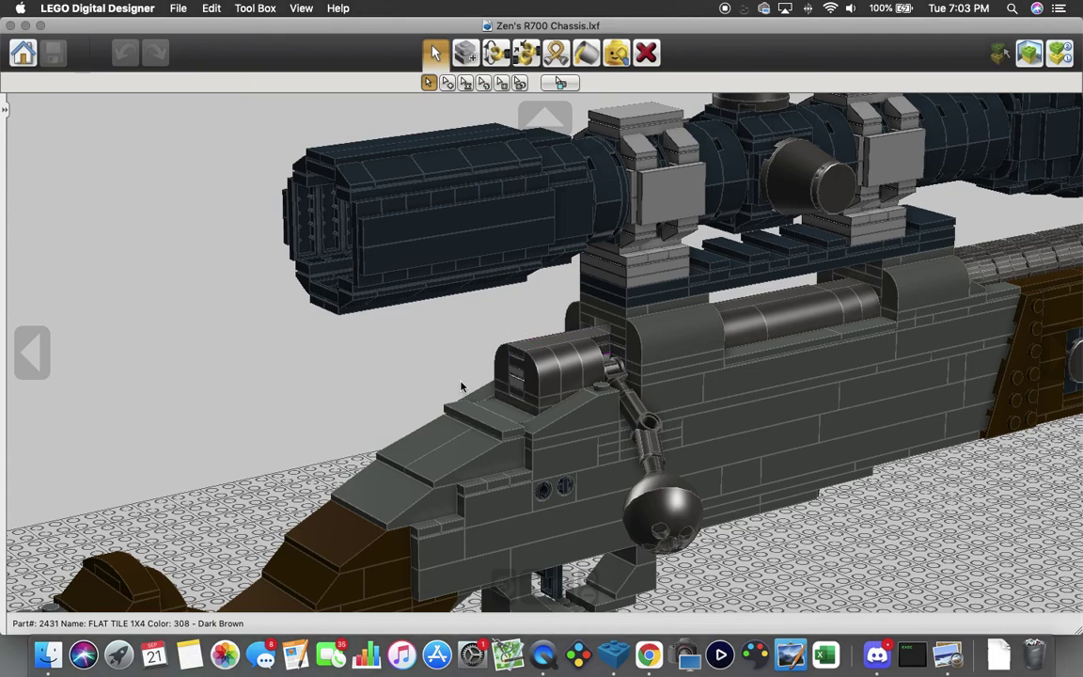
pyautogui.click(512, 420)
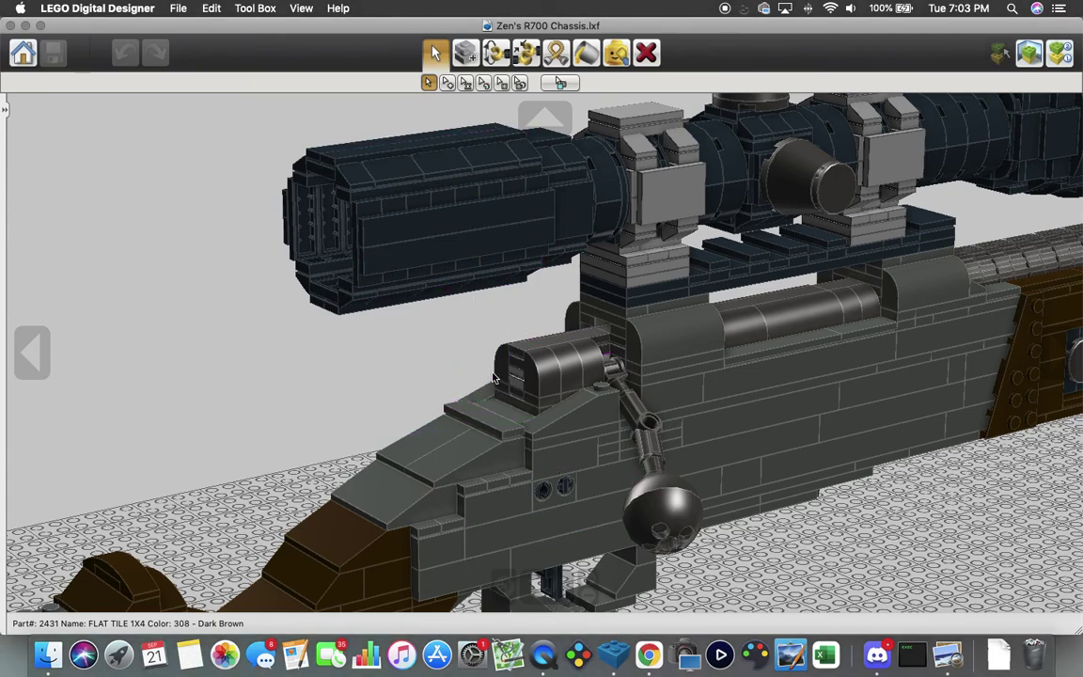
pyautogui.scroll(3, 494, 378)
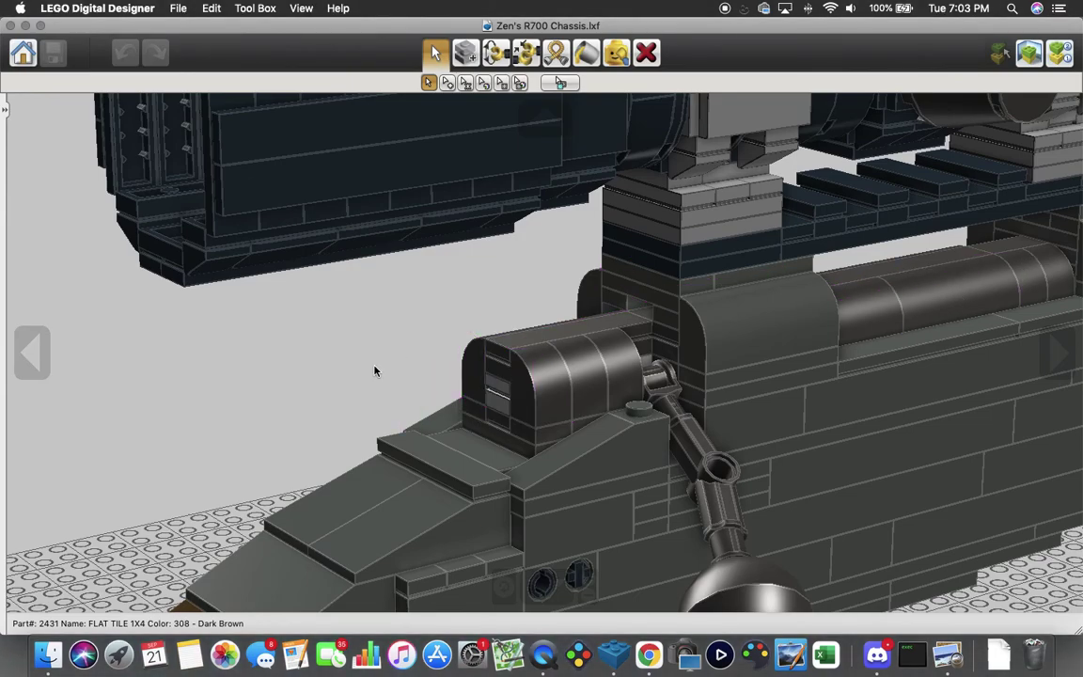
pyautogui.scroll(-2, 375, 371)
pyautogui.moveTo(374, 371); pyautogui.dragTo(387, 423)
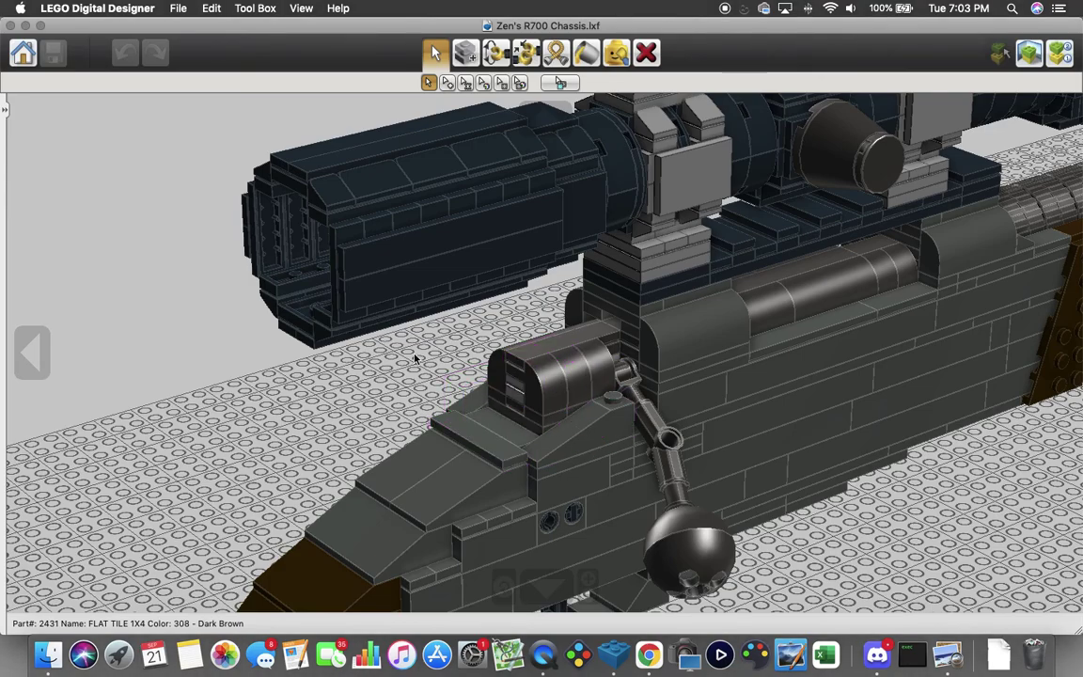
pyautogui.scroll(-5, 414, 359)
pyautogui.moveTo(411, 358); pyautogui.dragTo(388, 352)
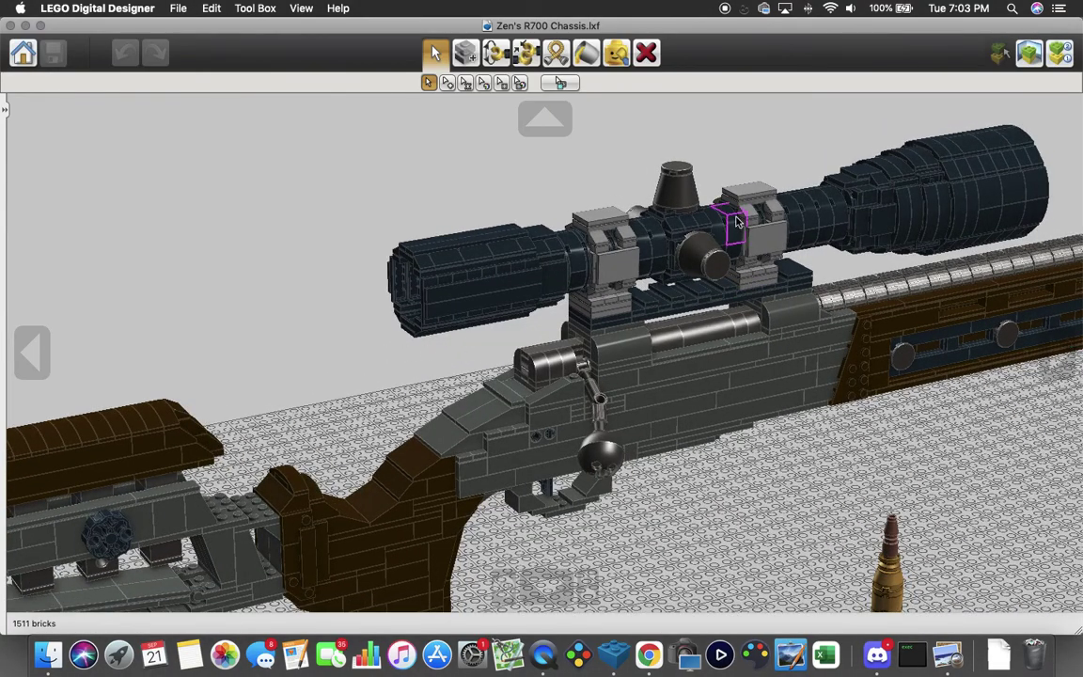
# - Select the wide front section of the scope in side view and hide its bricks
pyautogui.moveTo(736, 222); pyautogui.dragTo(640, 171)
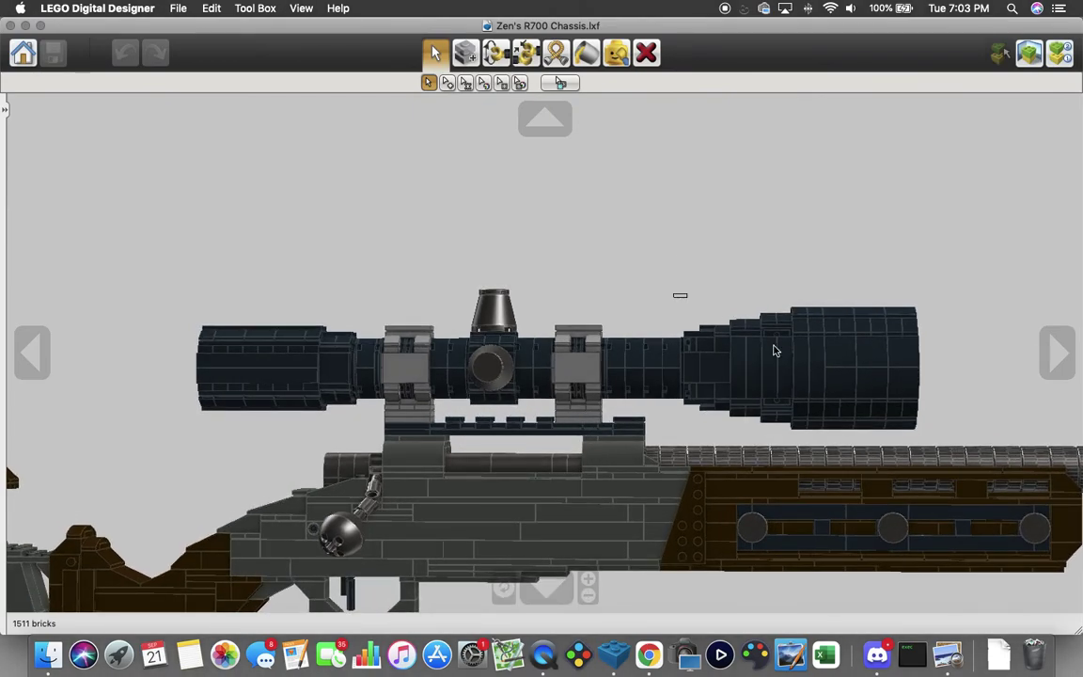
pyautogui.moveTo(774, 351); pyautogui.dragTo(926, 477)
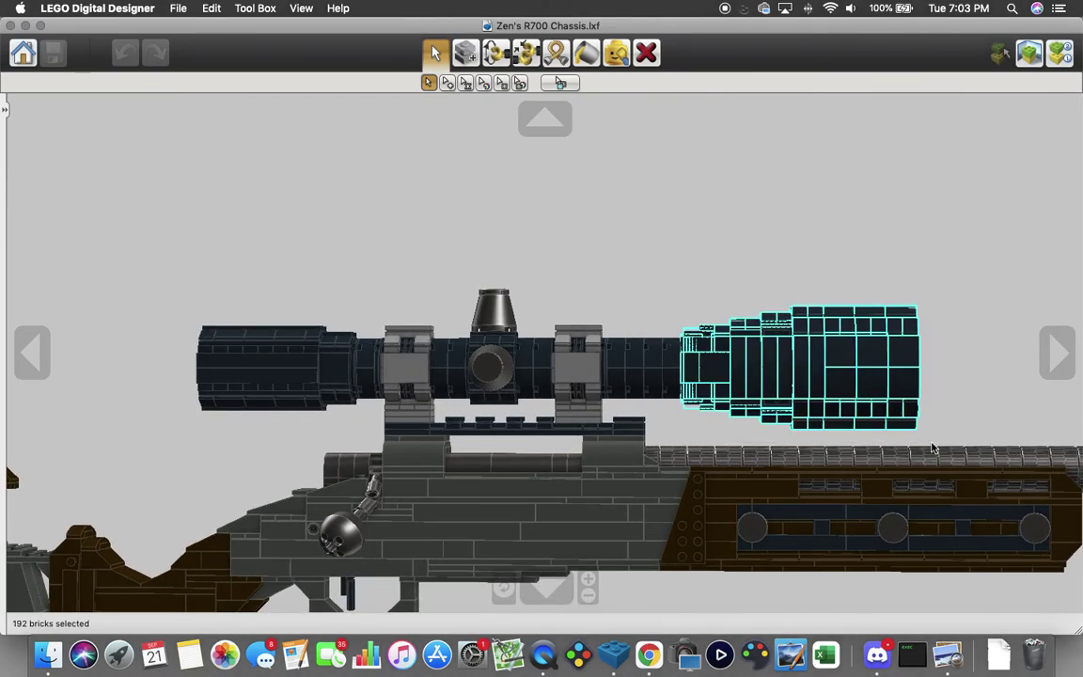
pyautogui.click(616, 54)
pyautogui.scroll(-5, 733, 314)
pyautogui.moveTo(771, 311); pyautogui.dragTo(253, 318)
pyautogui.hscroll(10, 254, 320)
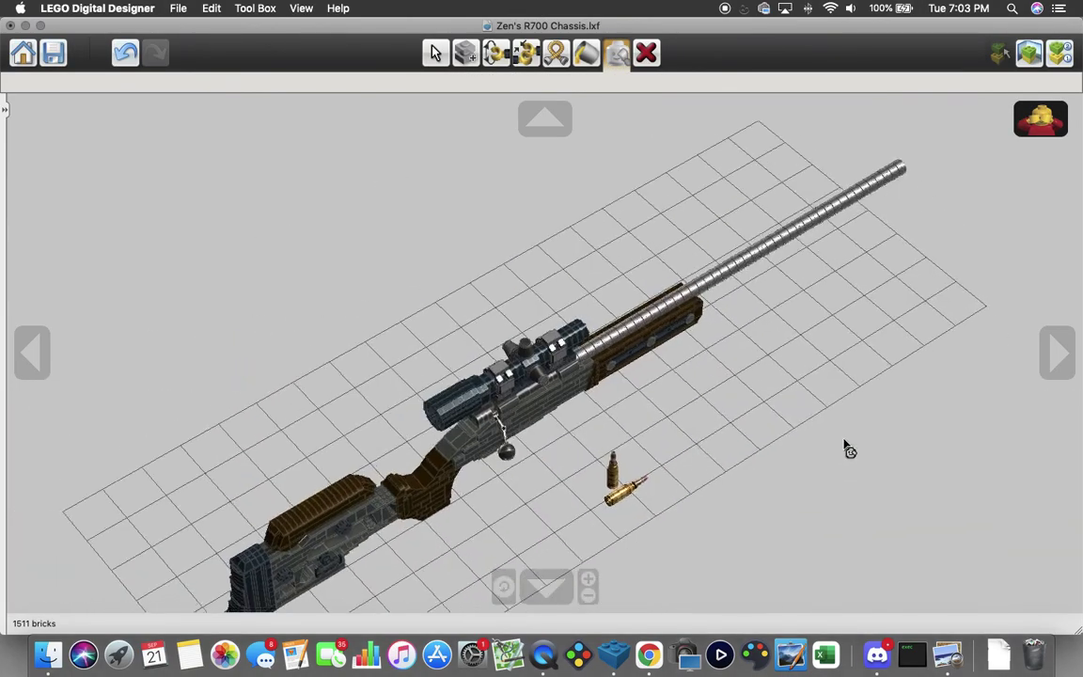
# - Show the hidden scope bricks again and return to the selection tool
pyautogui.hscroll(15, 605, 365)
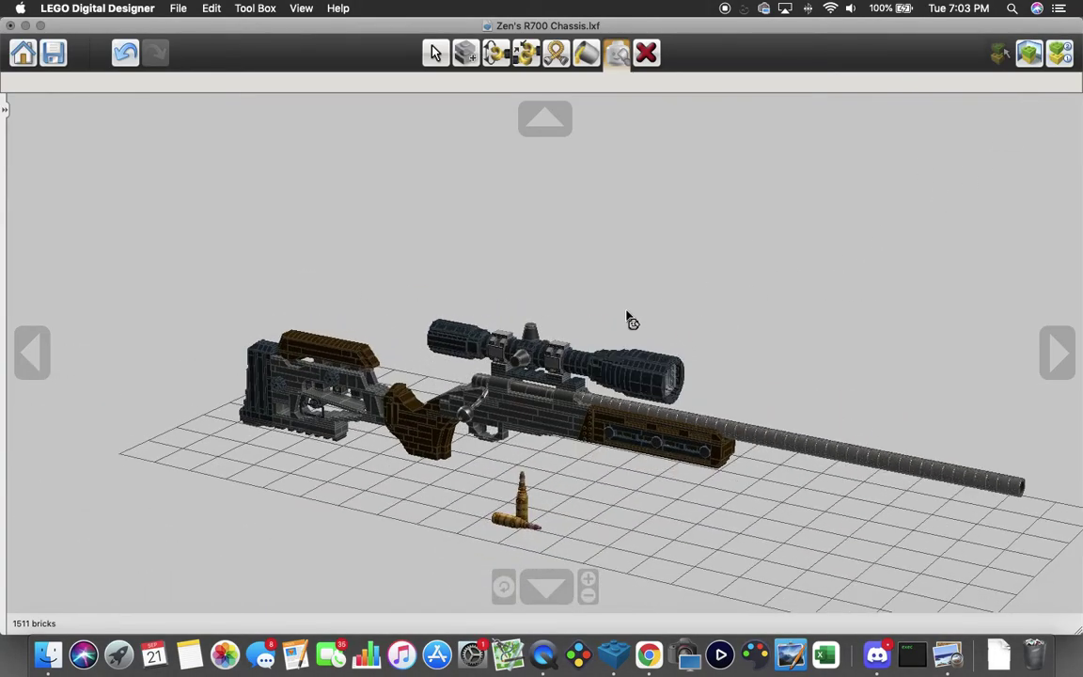
pyautogui.scroll(5, 629, 316)
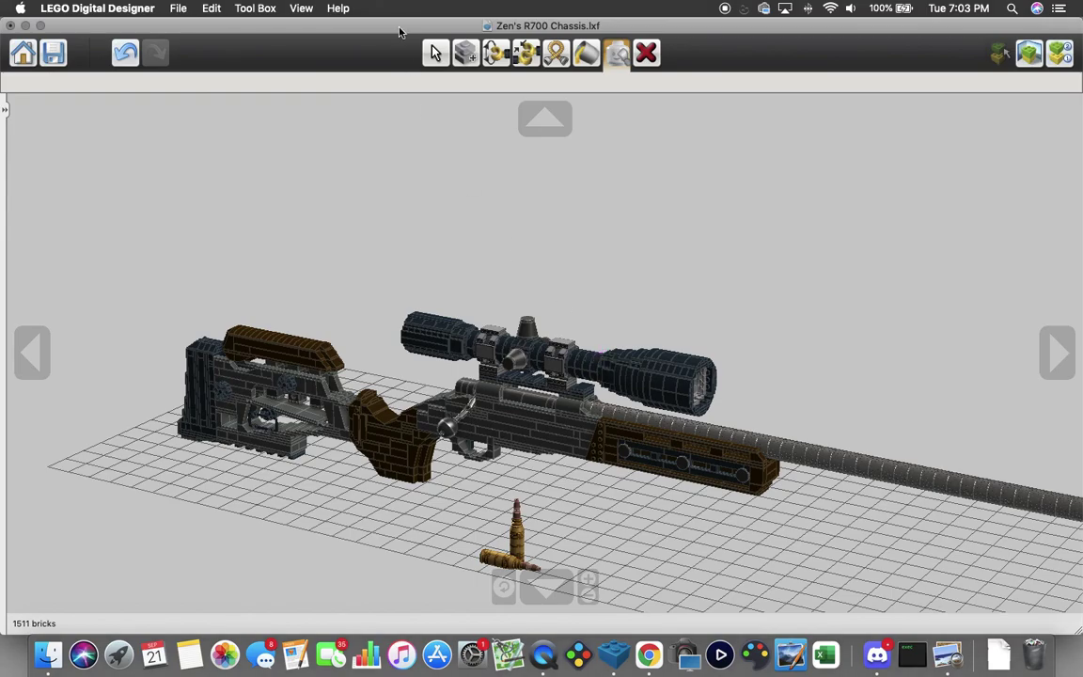
pyautogui.click(434, 52)
pyautogui.scroll(1, 528, 298)
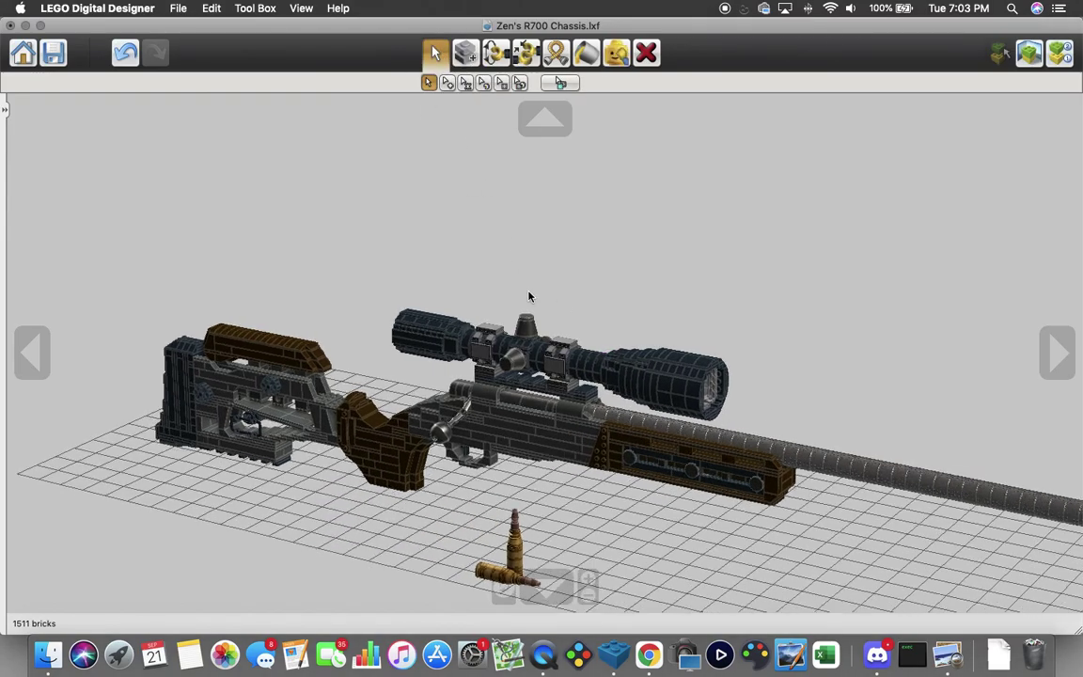
# - Examine the scope with its mounting rings and turrets from both sides of the rifle
pyautogui.moveTo(528, 297); pyautogui.dragTo(423, 304)
pyautogui.moveTo(540, 336); pyautogui.dragTo(345, 291)
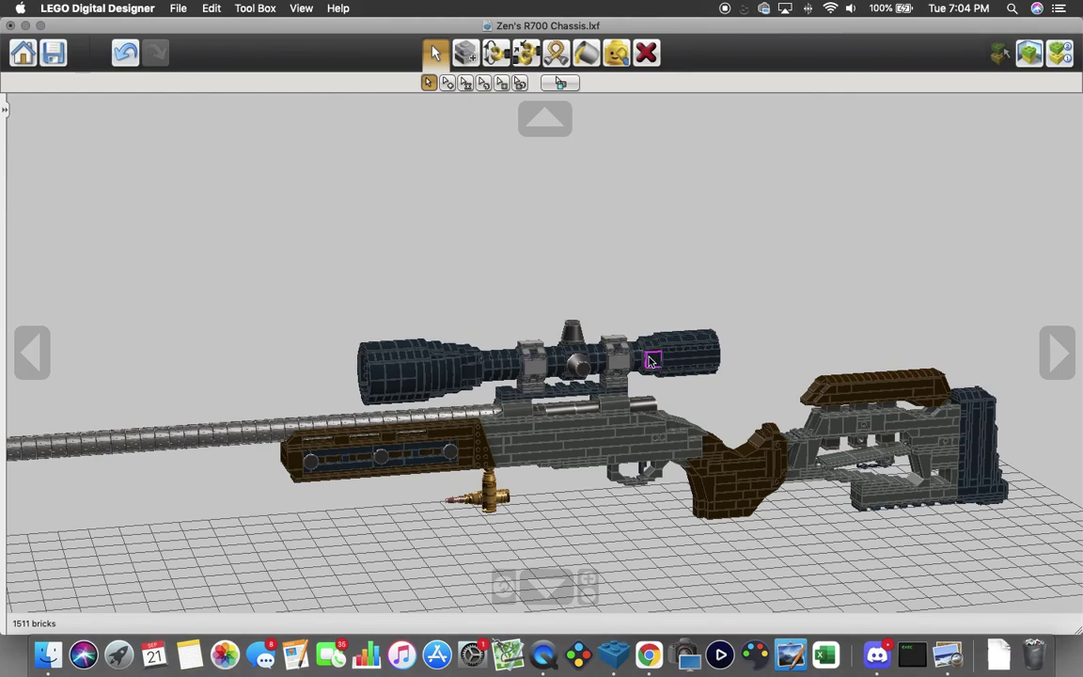
pyautogui.moveTo(647, 359); pyautogui.dragTo(524, 365)
pyautogui.moveTo(617, 386); pyautogui.dragTo(688, 388)
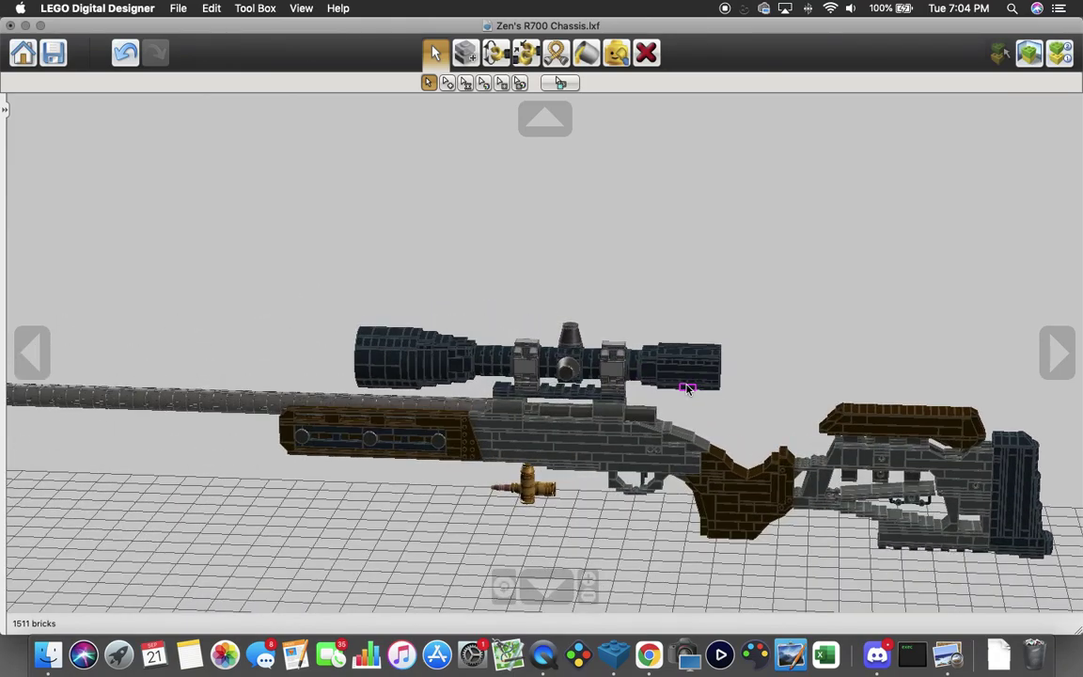
# - Examine the trigger guard and the dark brown pistol grip up close from several angles
pyautogui.rightClick(646, 474)
pyautogui.scroll(4, 646, 474)
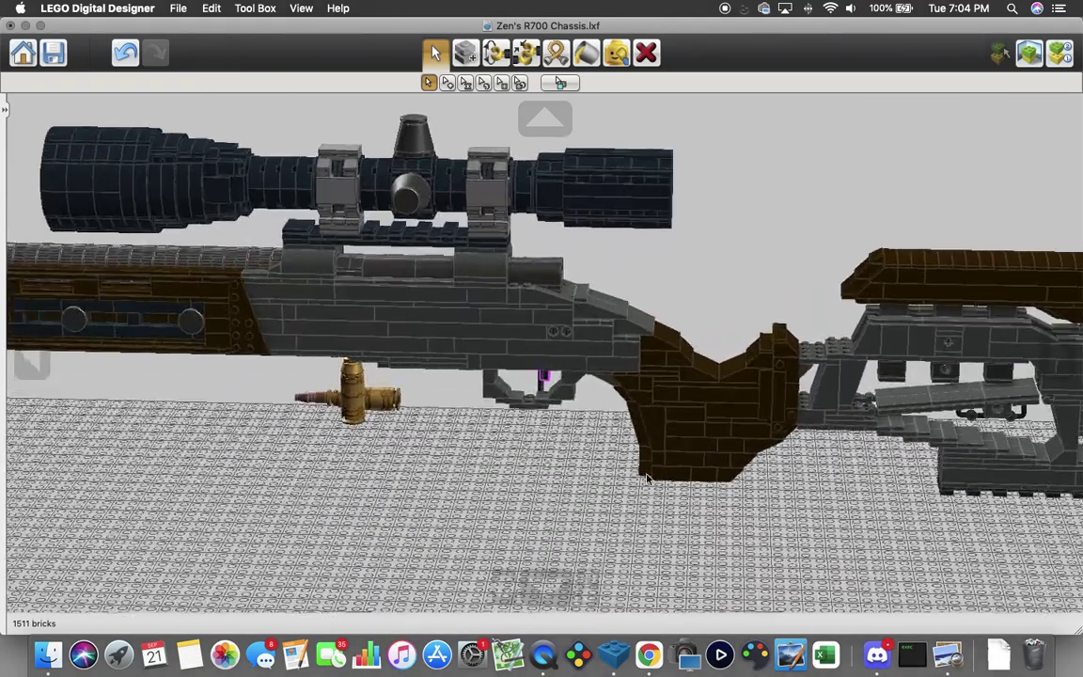
pyautogui.moveTo(646, 475); pyautogui.dragTo(679, 423)
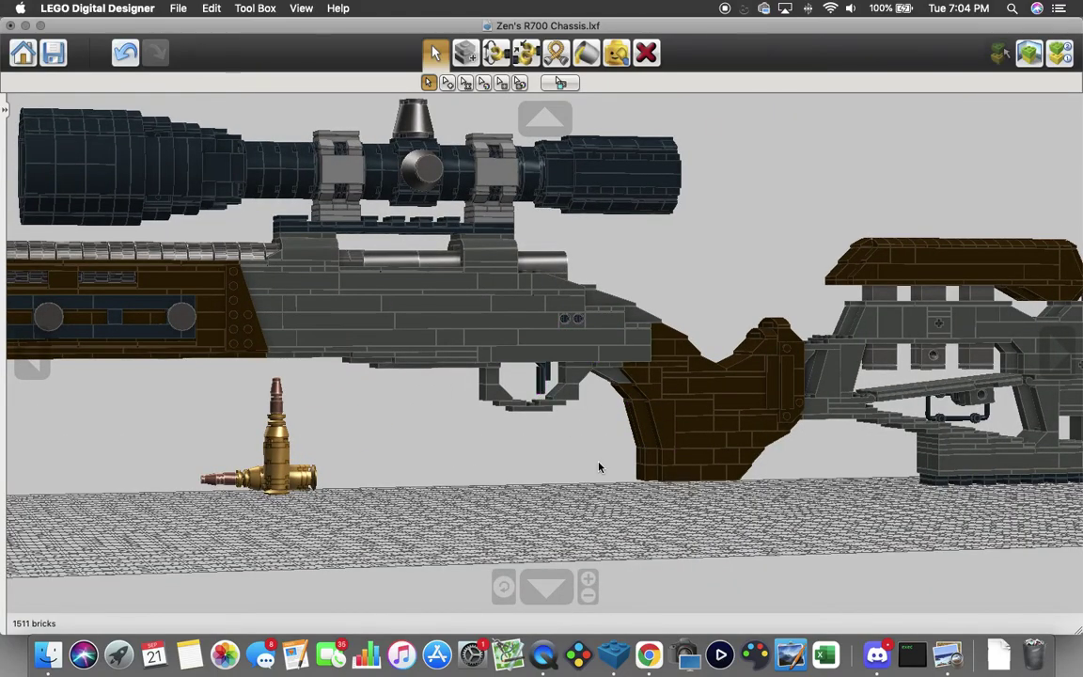
pyautogui.moveTo(599, 467); pyautogui.dragTo(603, 485)
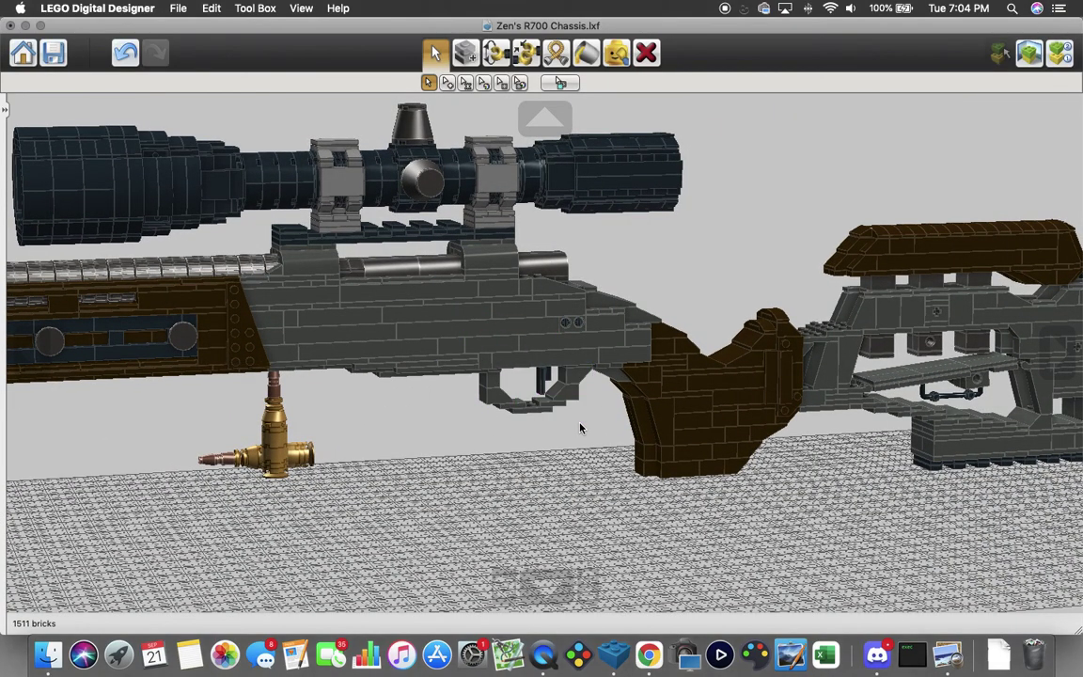
pyautogui.moveTo(689, 370); pyautogui.dragTo(581, 421)
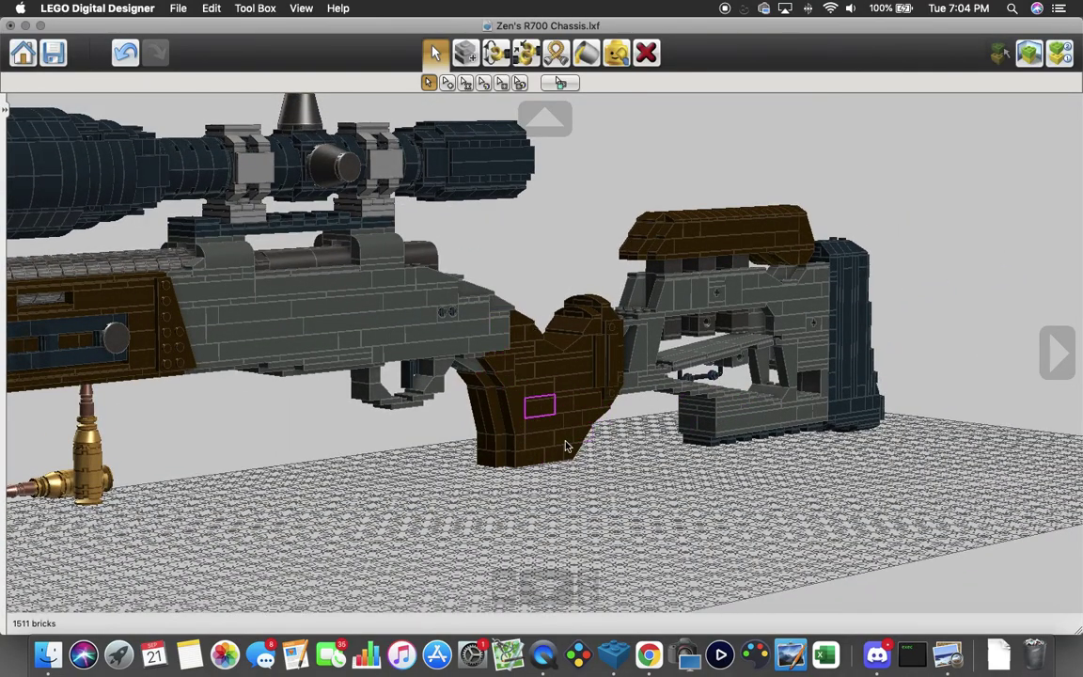
pyautogui.moveTo(578, 479); pyautogui.dragTo(663, 409)
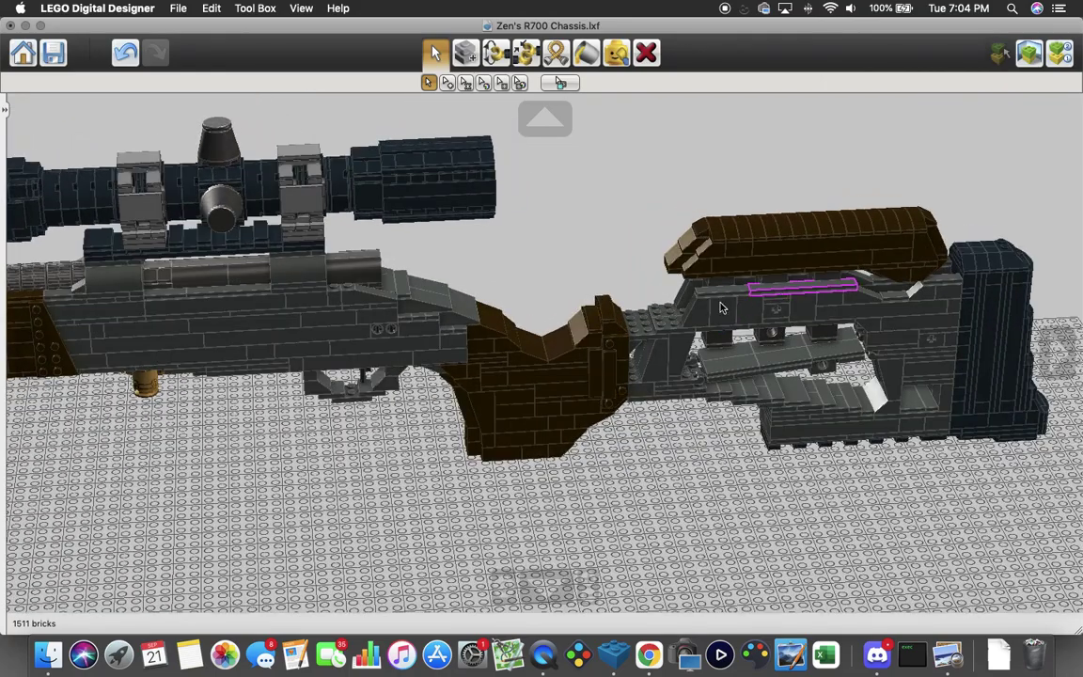
# - Examine the stock's open frame and dark brown cheek rest in side view and from above
pyautogui.rightClick(793, 356)
pyautogui.moveTo(793, 355); pyautogui.dragTo(749, 296)
pyautogui.scroll(3, 751, 297)
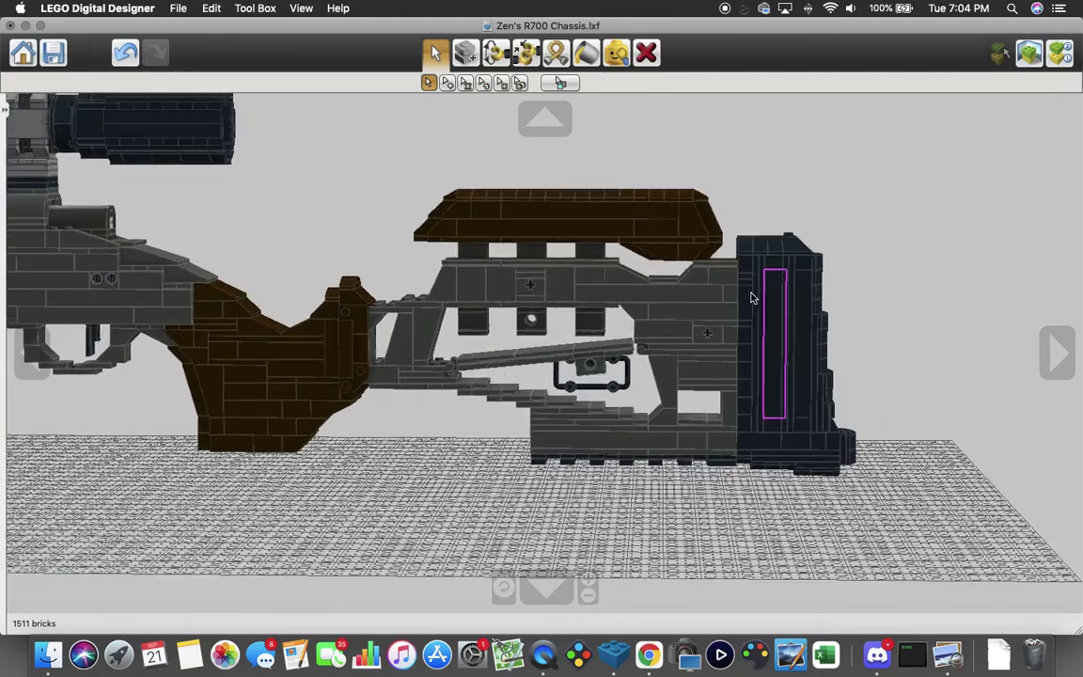
pyautogui.moveTo(409, 348); pyautogui.dragTo(501, 428)
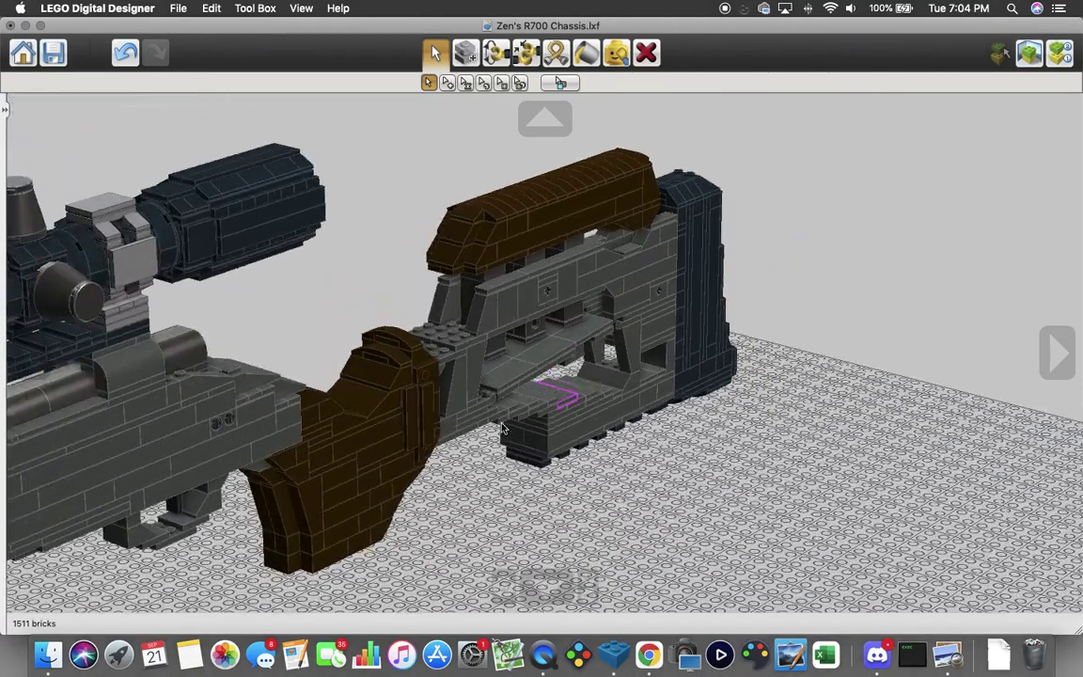
pyautogui.moveTo(365, 385); pyautogui.dragTo(356, 352)
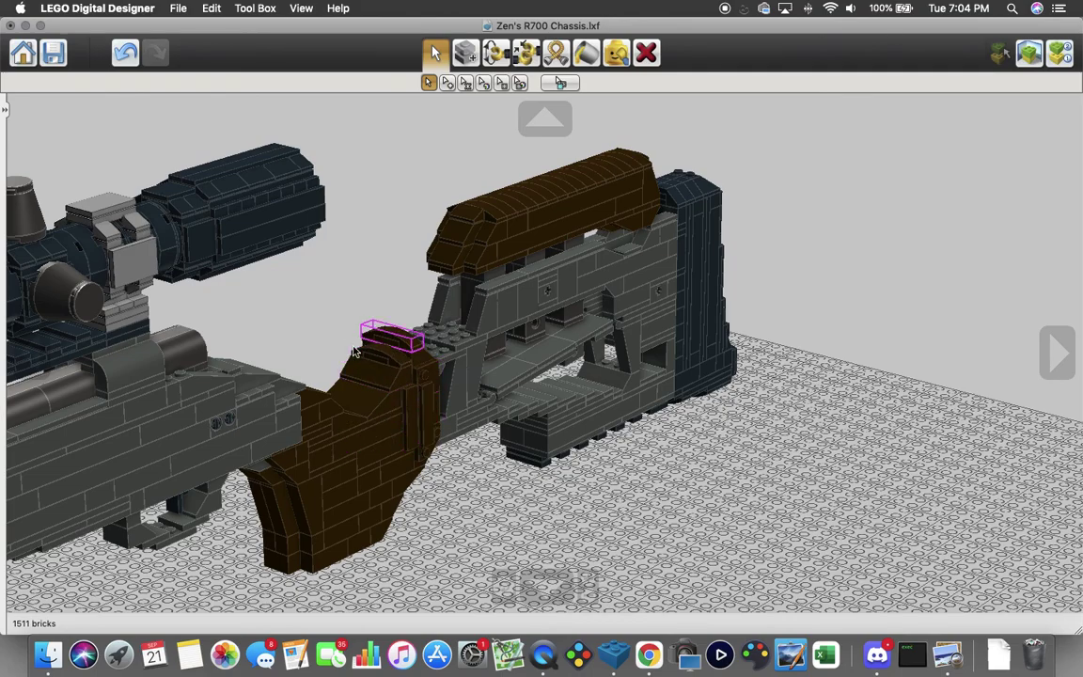
pyautogui.moveTo(503, 462); pyautogui.dragTo(499, 169)
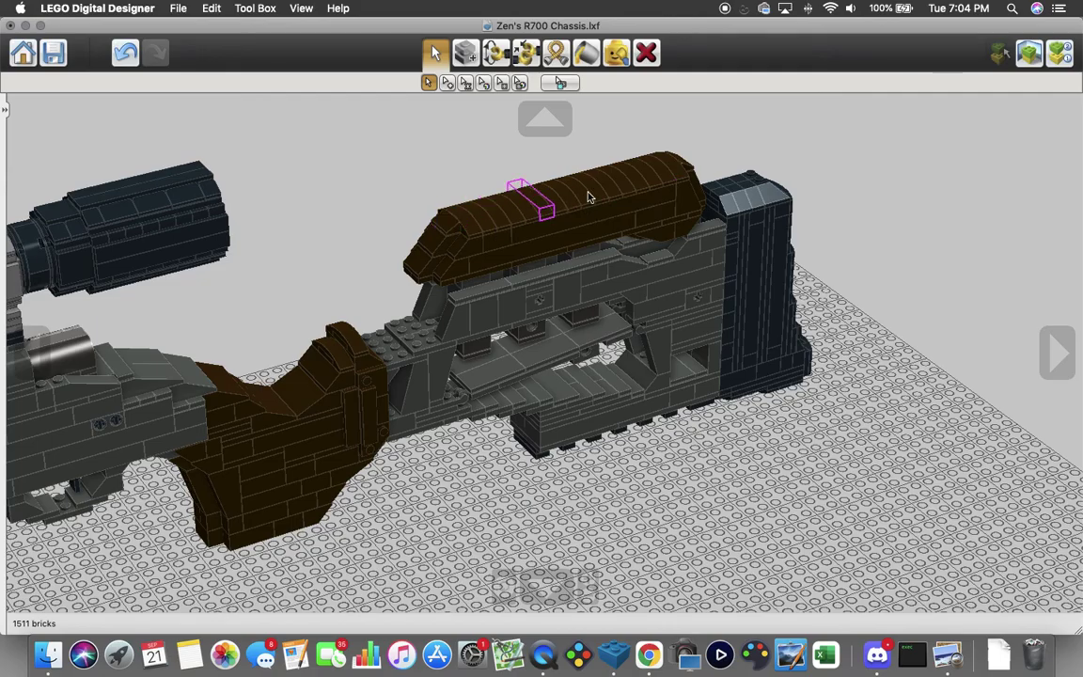
# - Examine the stock's underside, the stepped butt pad and the round knobs on the bolt-handle side
pyautogui.moveTo(589, 348); pyautogui.dragTo(475, 169)
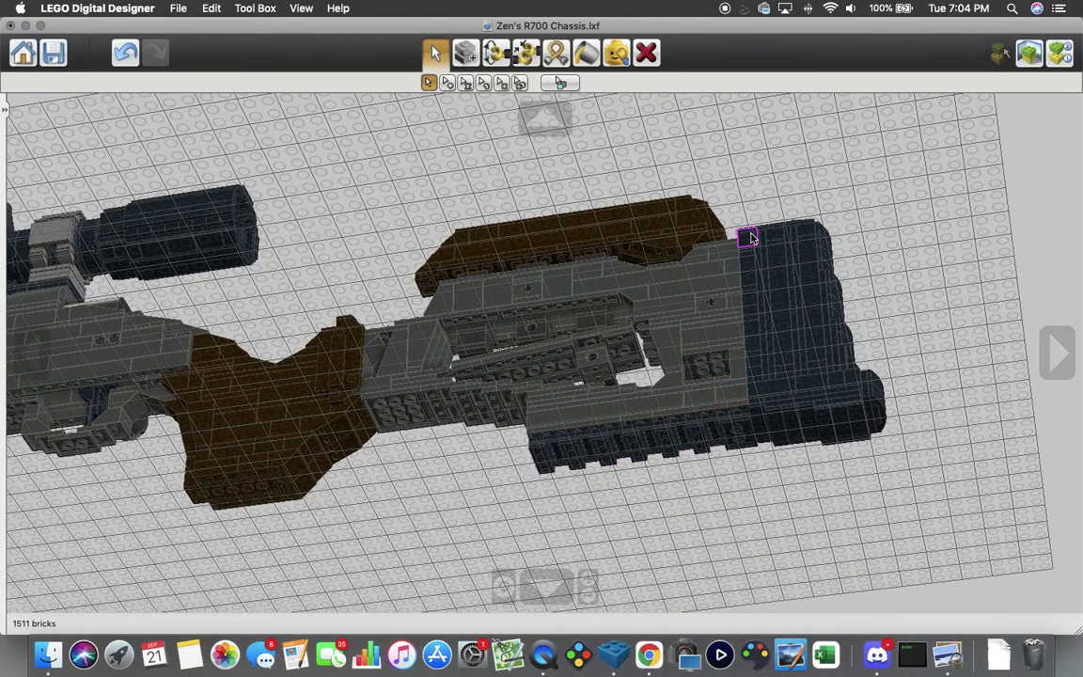
pyautogui.moveTo(749, 238); pyautogui.dragTo(780, 297)
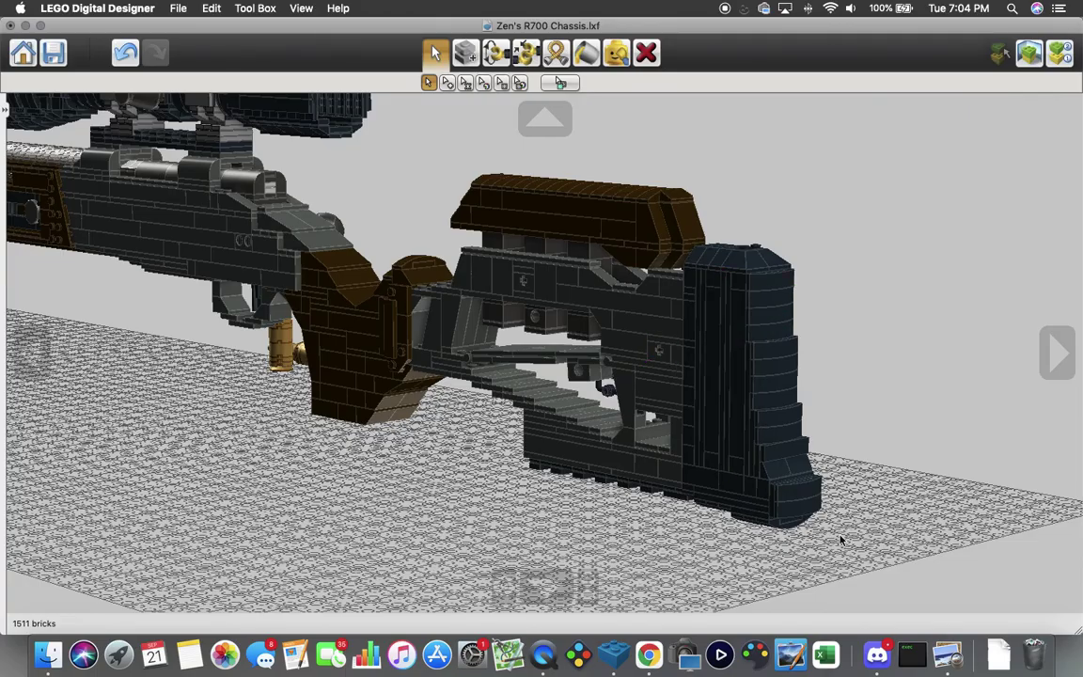
pyautogui.moveTo(841, 541); pyautogui.dragTo(601, 566)
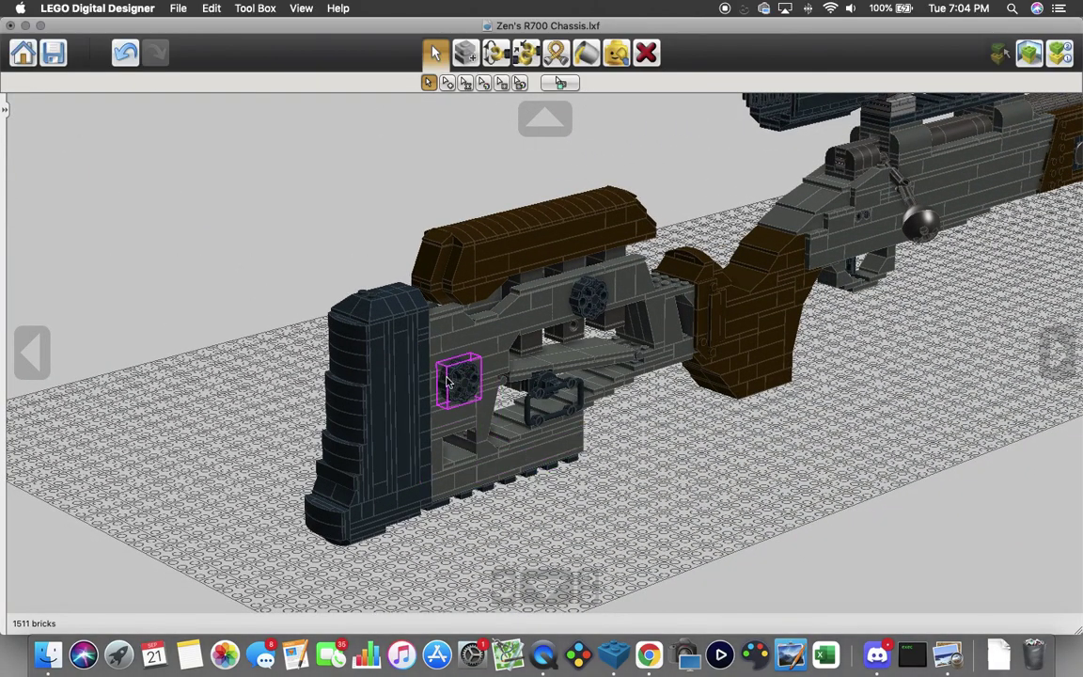
pyautogui.moveTo(527, 468); pyautogui.dragTo(352, 416)
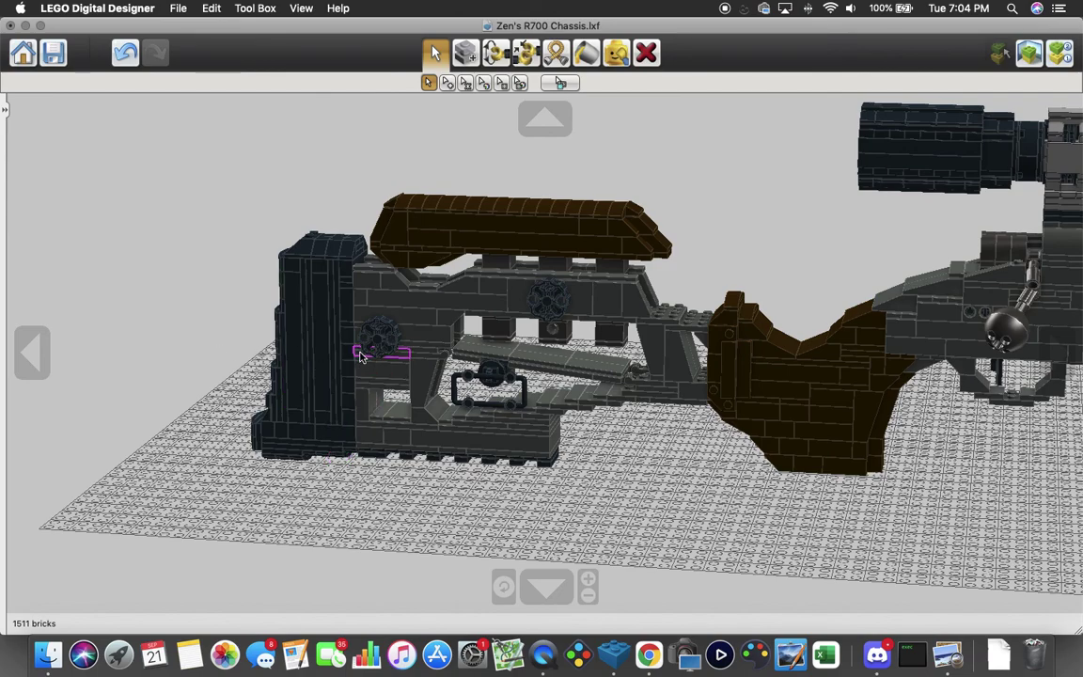
# - Reset the camera, look over the whole rifle from the side and muzzle end, and switch to the render image in Preview
pyautogui.click(503, 586)
pyautogui.moveTo(524, 436)
pyautogui.mouseDown()
pyautogui.moveTo(694, 416)
pyautogui.moveTo(268, 437)
pyautogui.moveTo(109, 411)
pyautogui.moveTo(273, 431)
pyautogui.moveTo(513, 429)
pyautogui.mouseUp()
pyautogui.moveTo(251, 456); pyautogui.dragTo(685, 461)
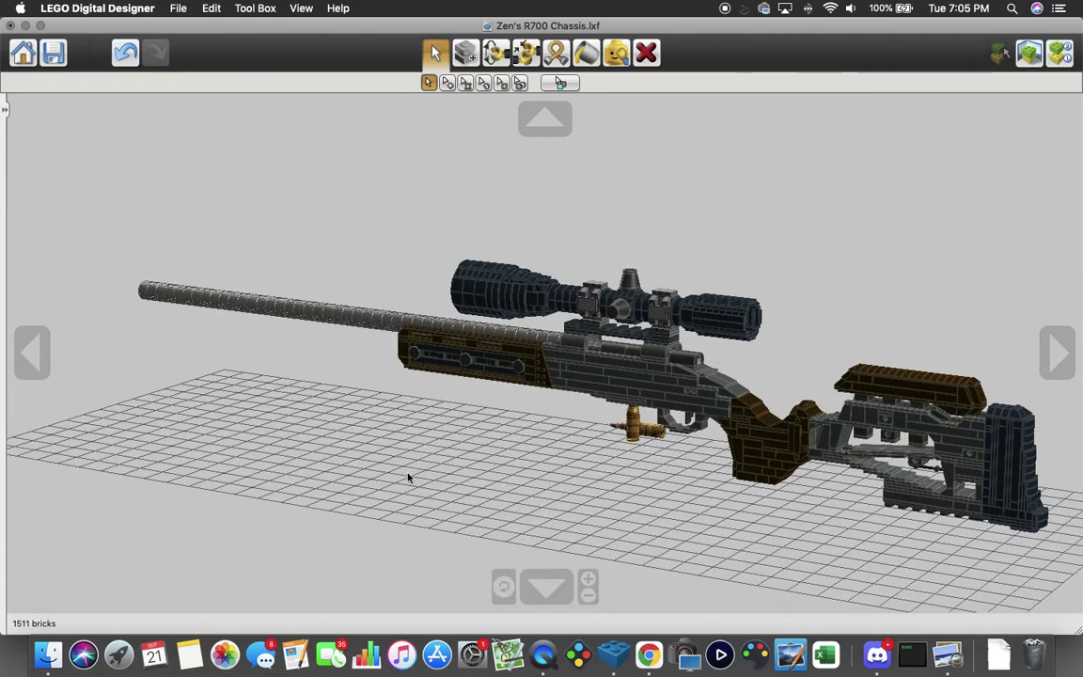
pyautogui.moveTo(408, 479); pyautogui.dragTo(624, 487)
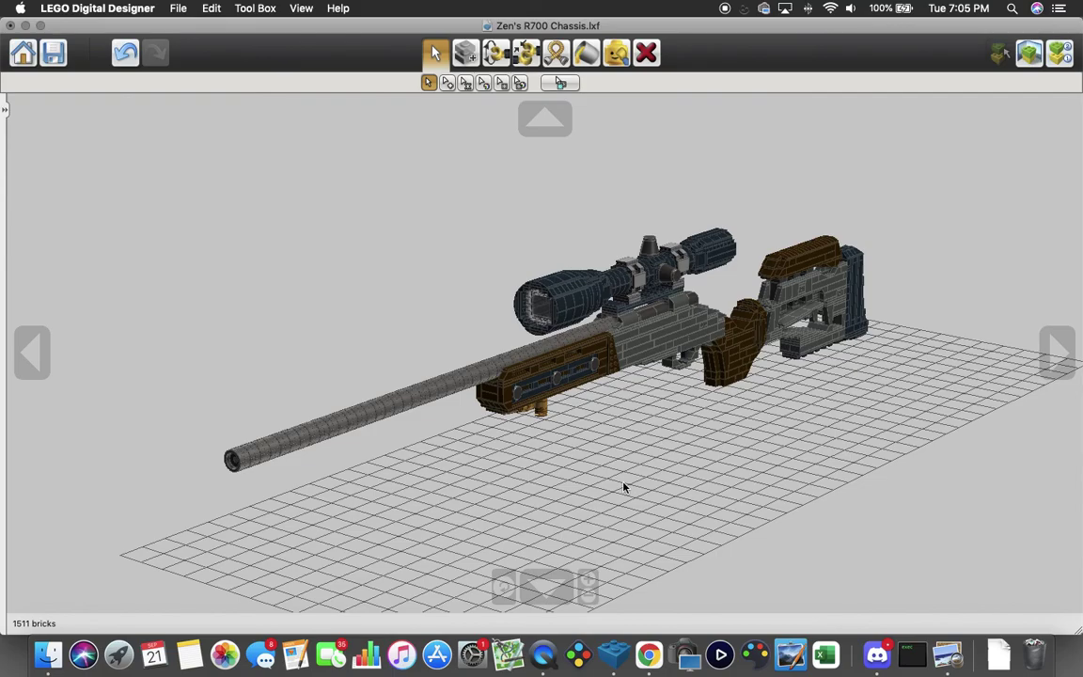
pyautogui.moveTo(396, 491); pyautogui.dragTo(653, 483)
pyautogui.press('super+Tab')
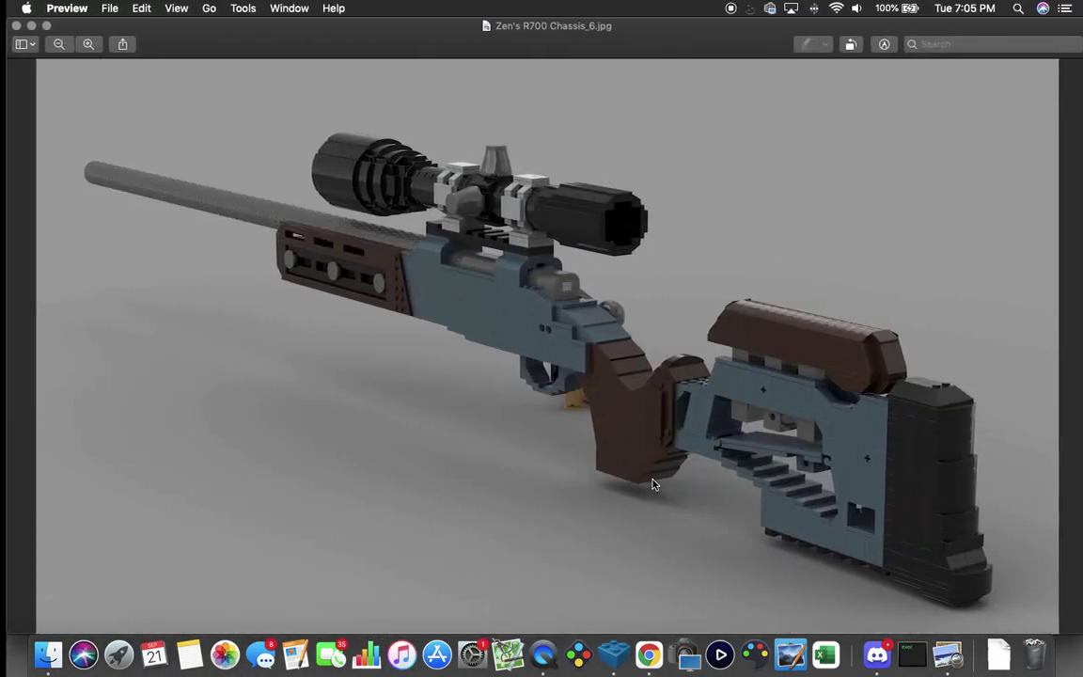